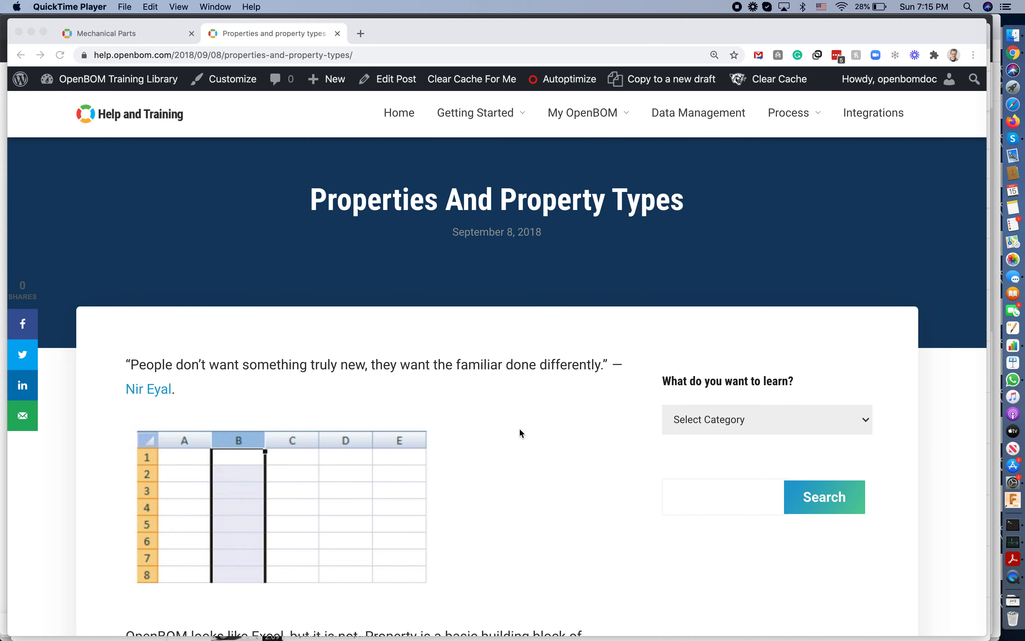
# Read through the Properties and Property Types help article, covering predefined properties and the description of each property type.
pyautogui.scroll(-15, 485, 515)
pyautogui.scroll(-15, 487, 518)
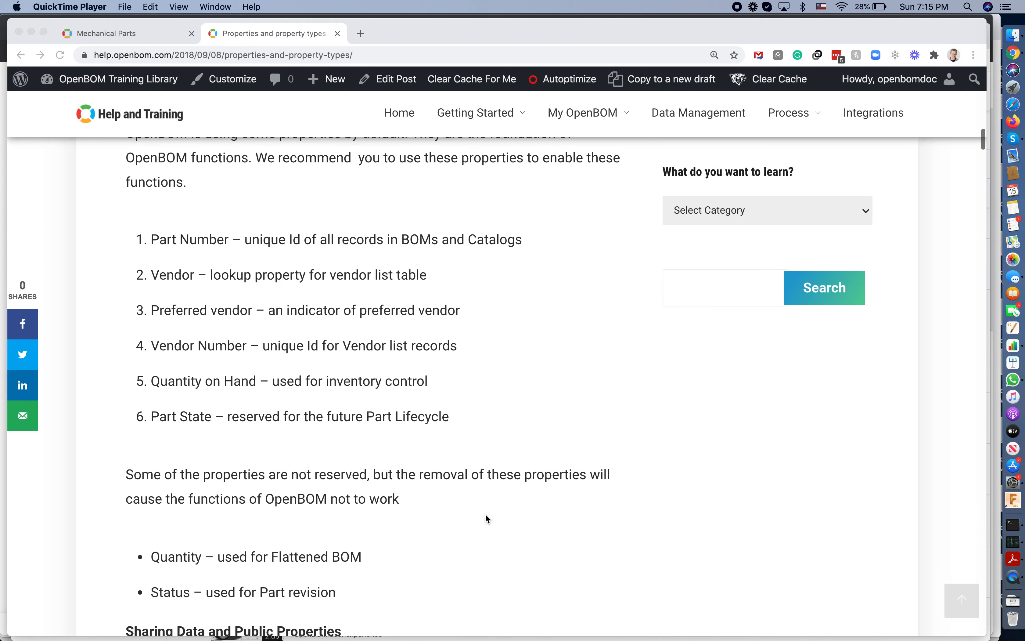
pyautogui.scroll(-12, 485, 514)
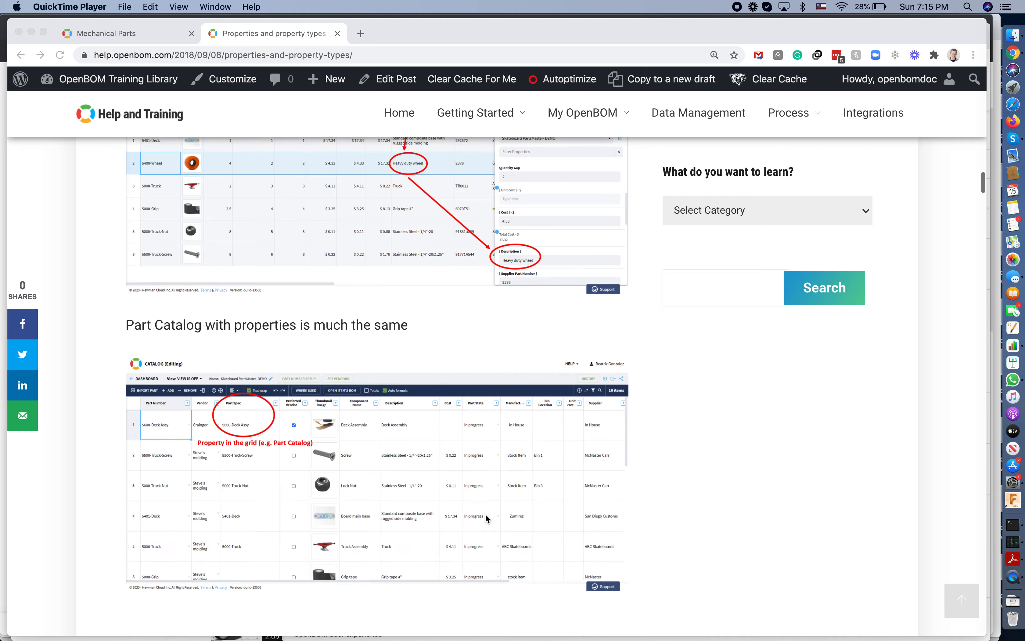
pyautogui.scroll(-15, 486, 514)
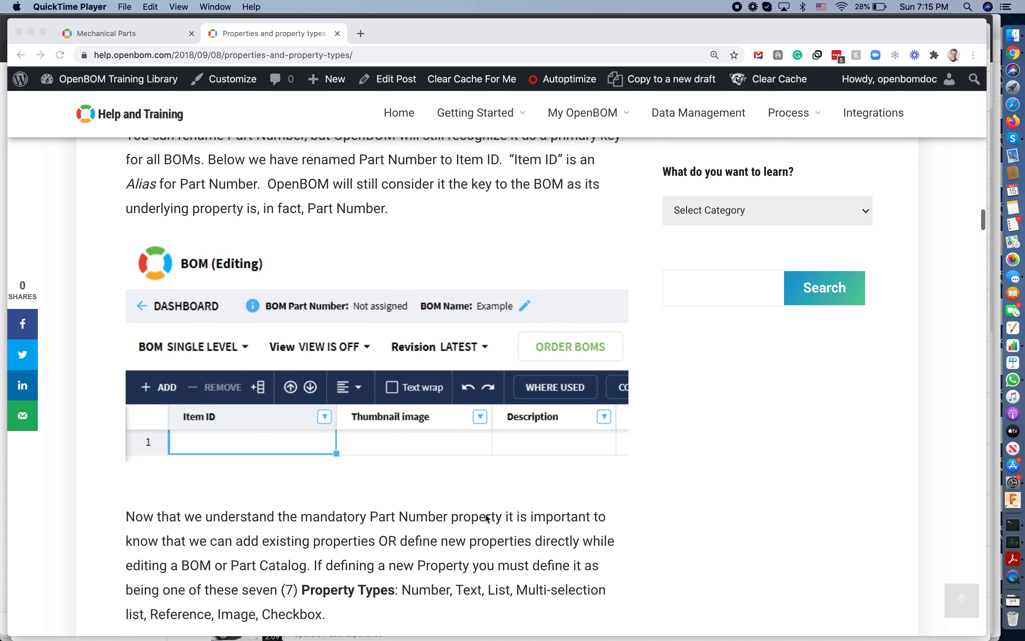
pyautogui.scroll(-10, 486, 514)
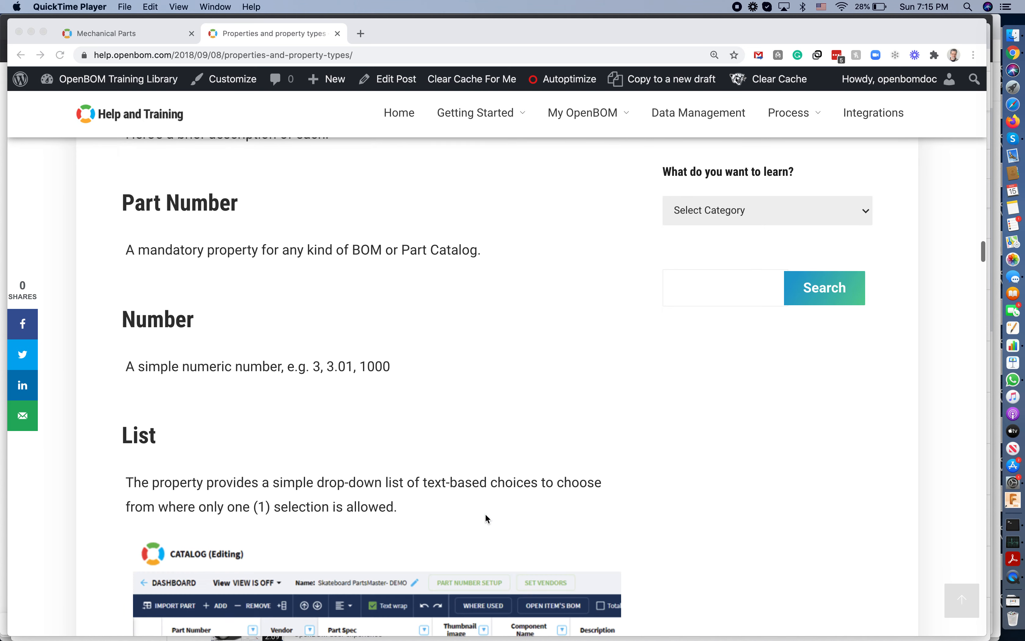
pyautogui.scroll(-5, 486, 514)
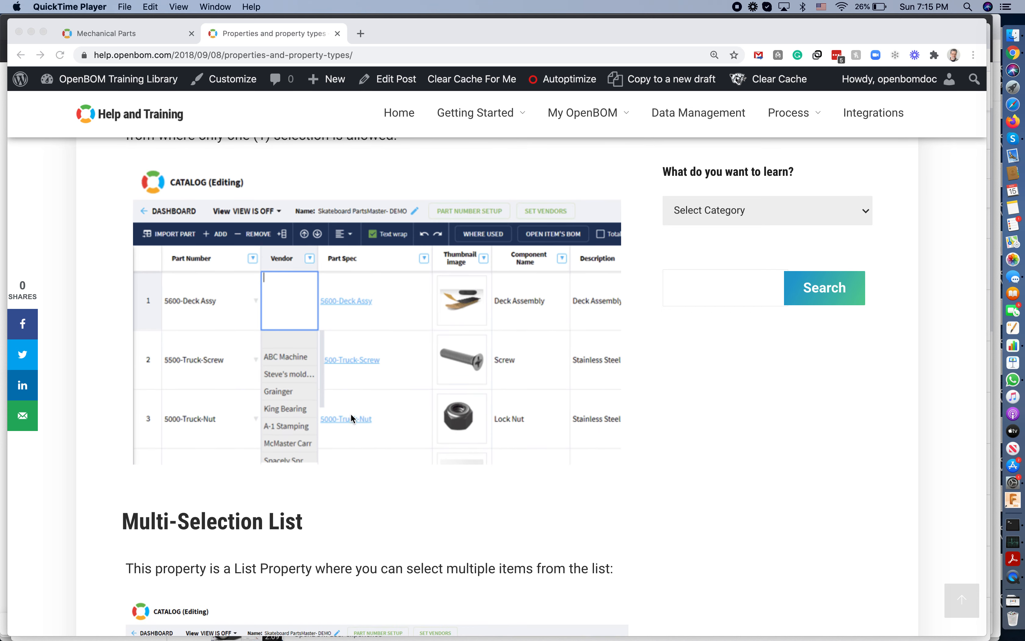
pyautogui.scroll(-15, 351, 419)
pyautogui.scroll(-4, 381, 463)
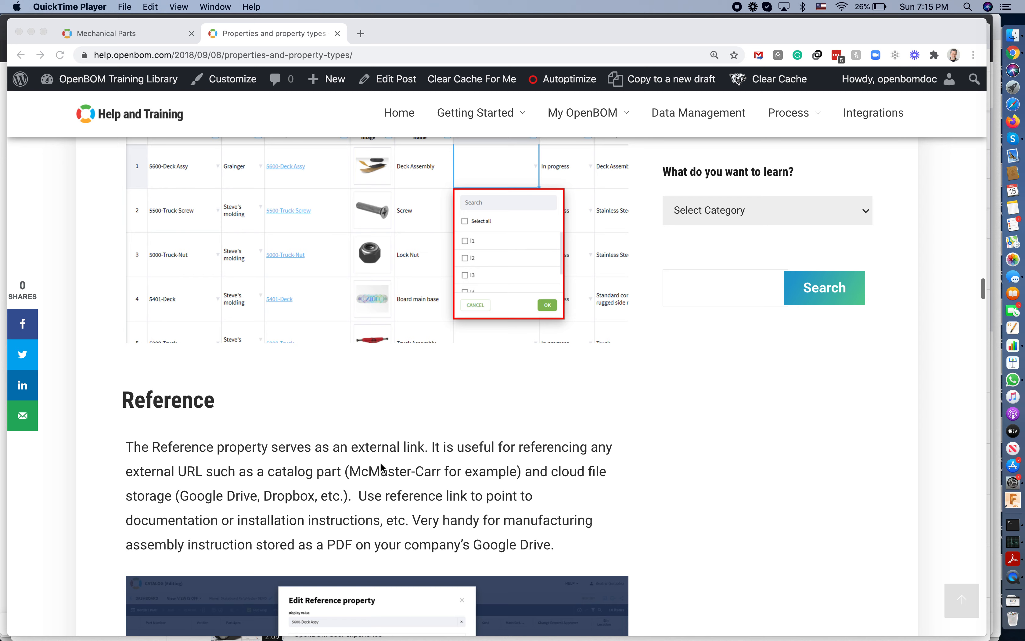
pyautogui.scroll(-3, 448, 531)
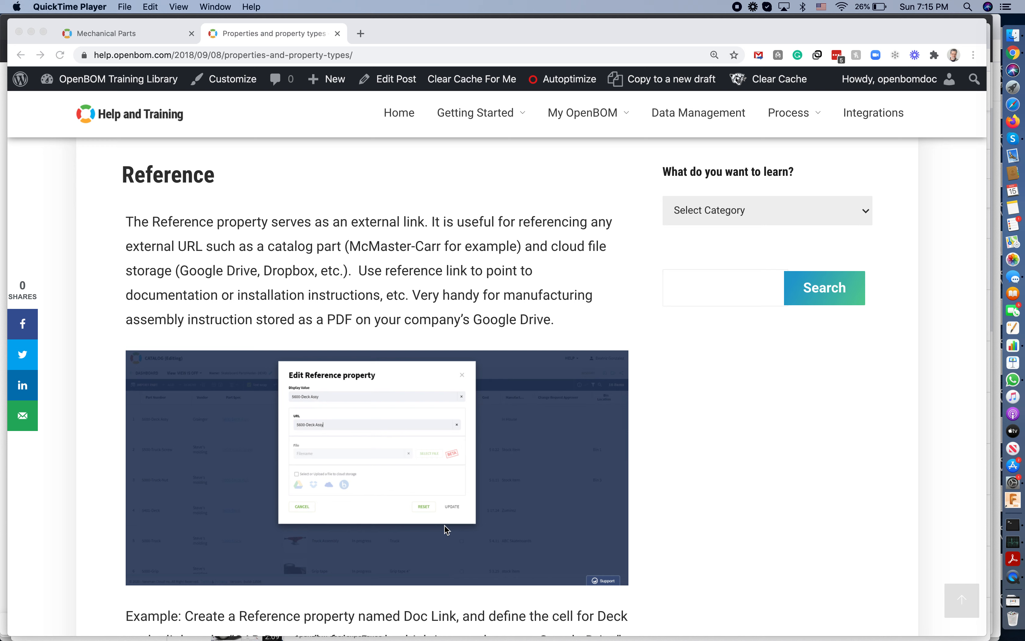
pyautogui.scroll(-15, 418, 505)
pyautogui.scroll(-15, 418, 505)
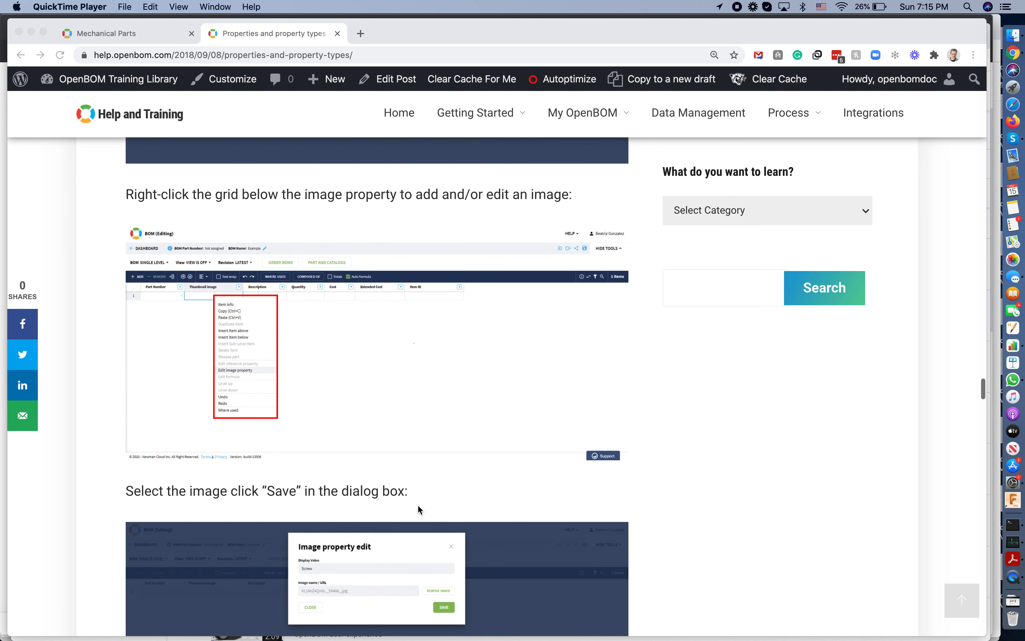
pyautogui.scroll(-15, 418, 506)
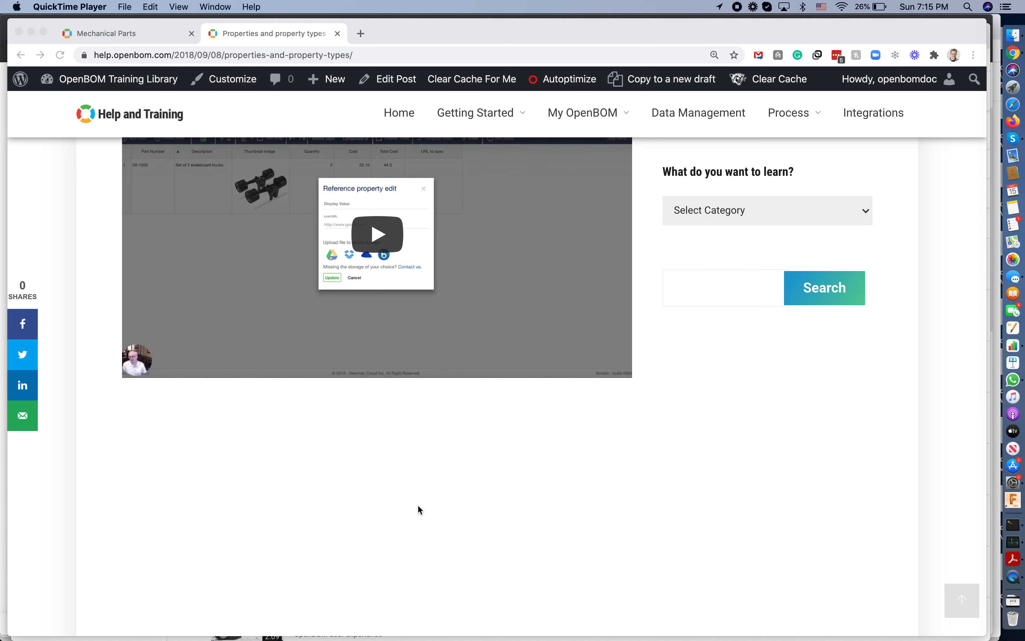
pyautogui.scroll(20, 418, 505)
pyautogui.scroll(15, 418, 508)
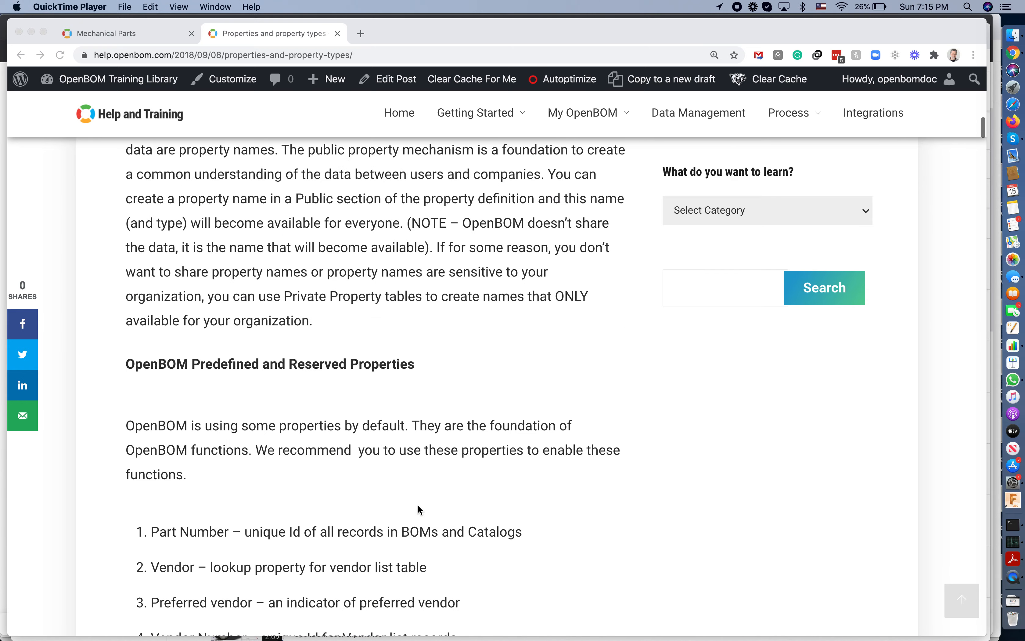
pyautogui.scroll(10, 419, 508)
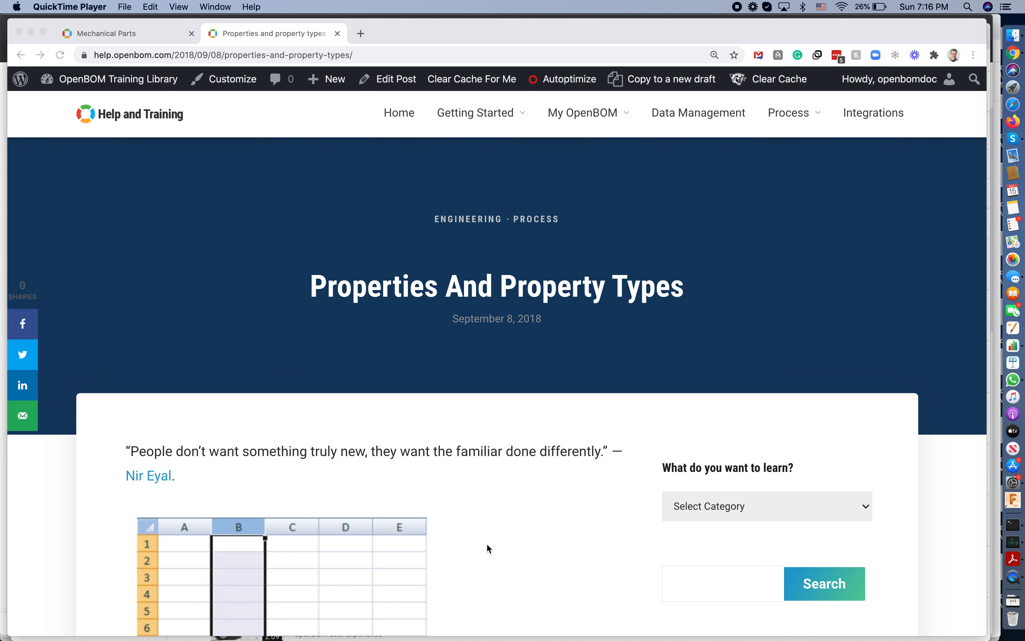
# Switch to the Mechanical Parts catalog and delete its Material source and Stock Cost properties.
pyautogui.click(149, 33)
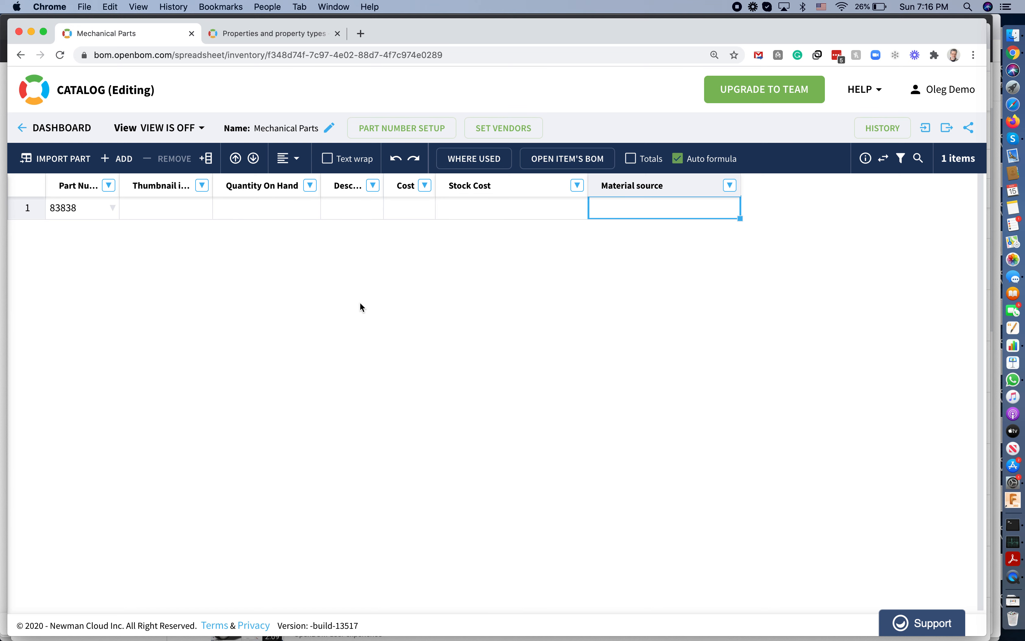
pyautogui.press('super+equal')
pyautogui.press('super+equal')
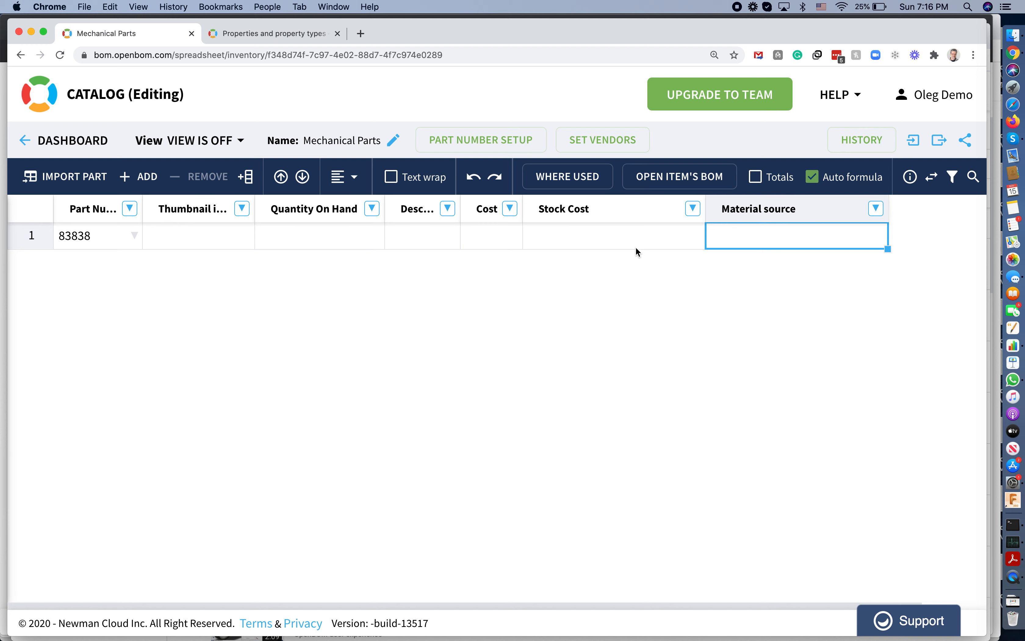
pyautogui.click(876, 209)
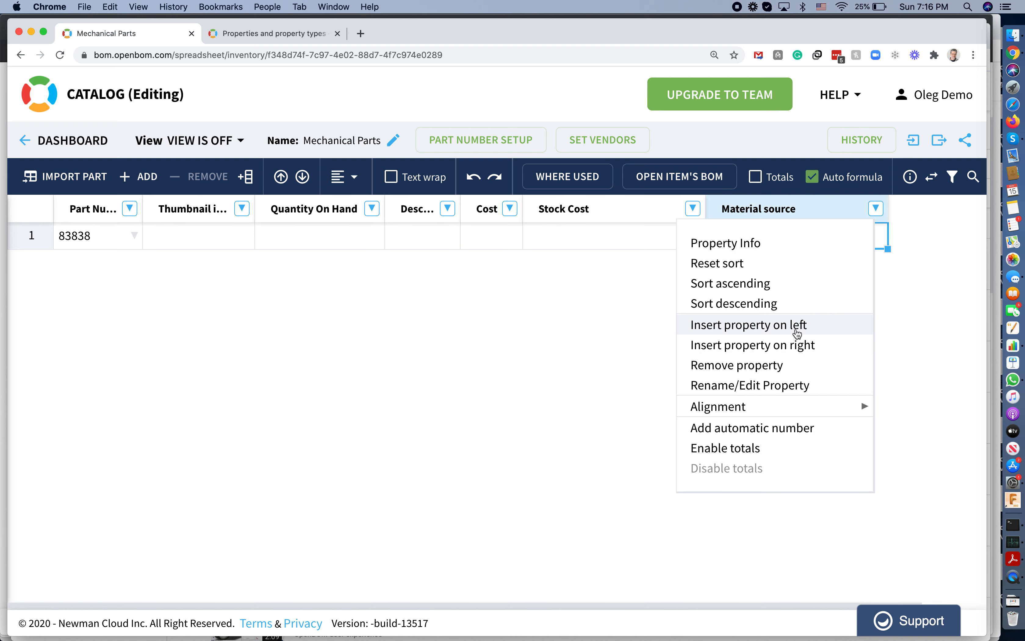
pyautogui.click(790, 366)
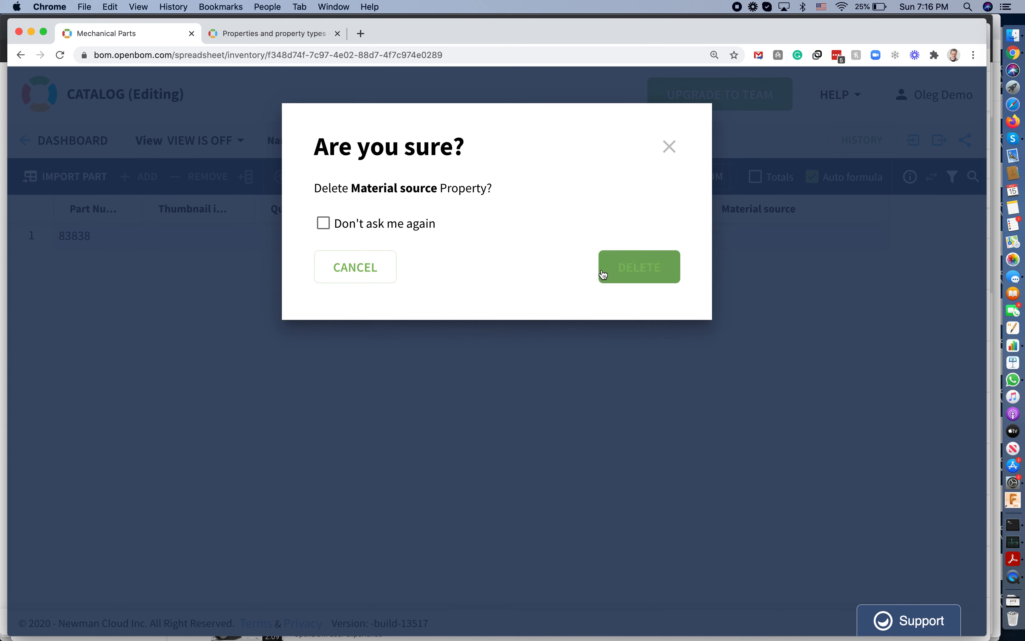
pyautogui.click(634, 268)
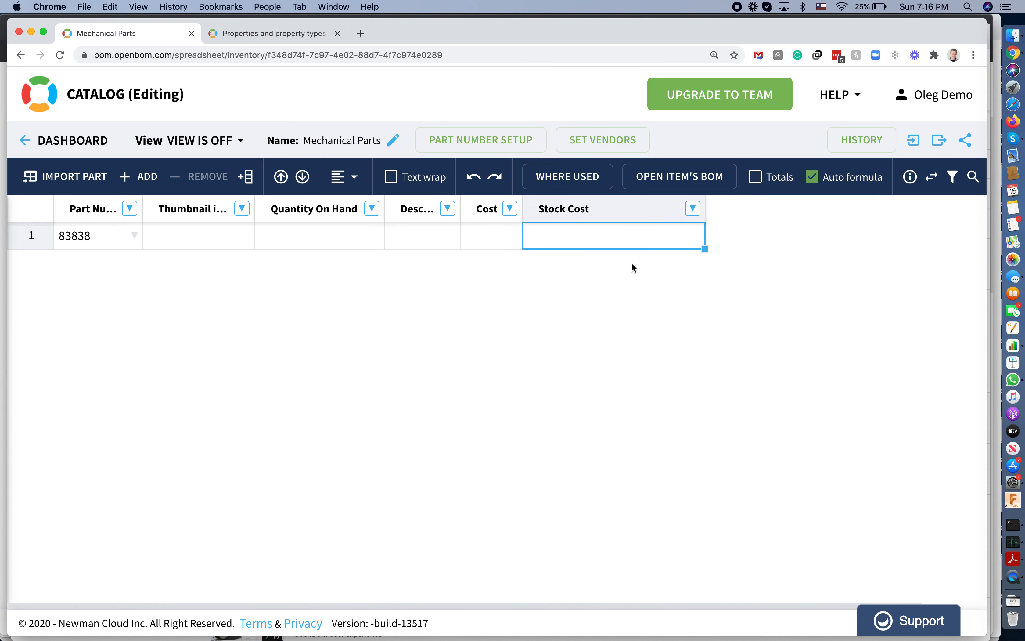
pyautogui.click(692, 209)
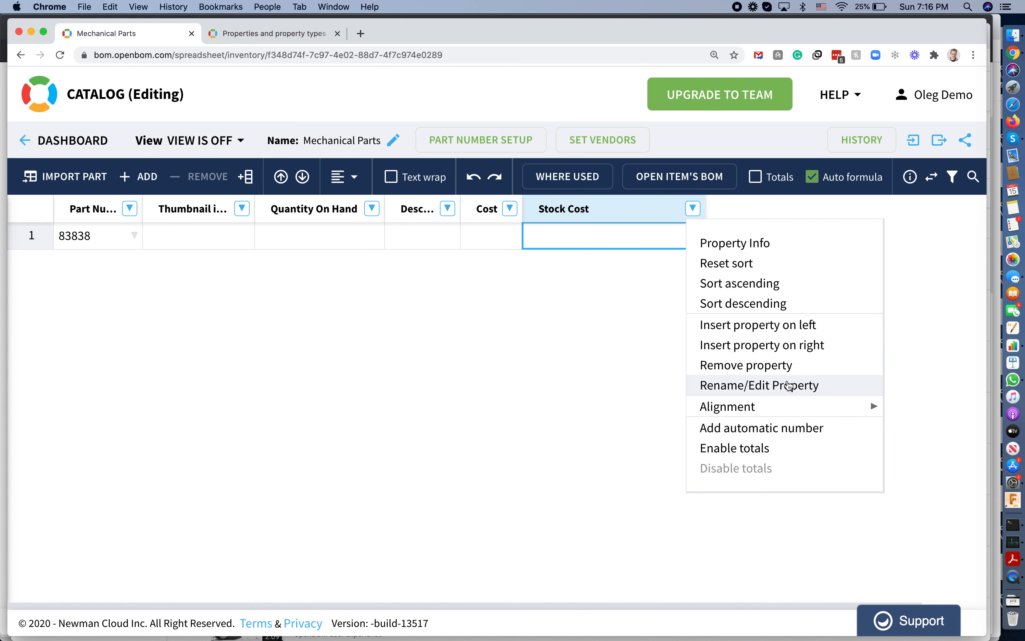
pyautogui.click(767, 374)
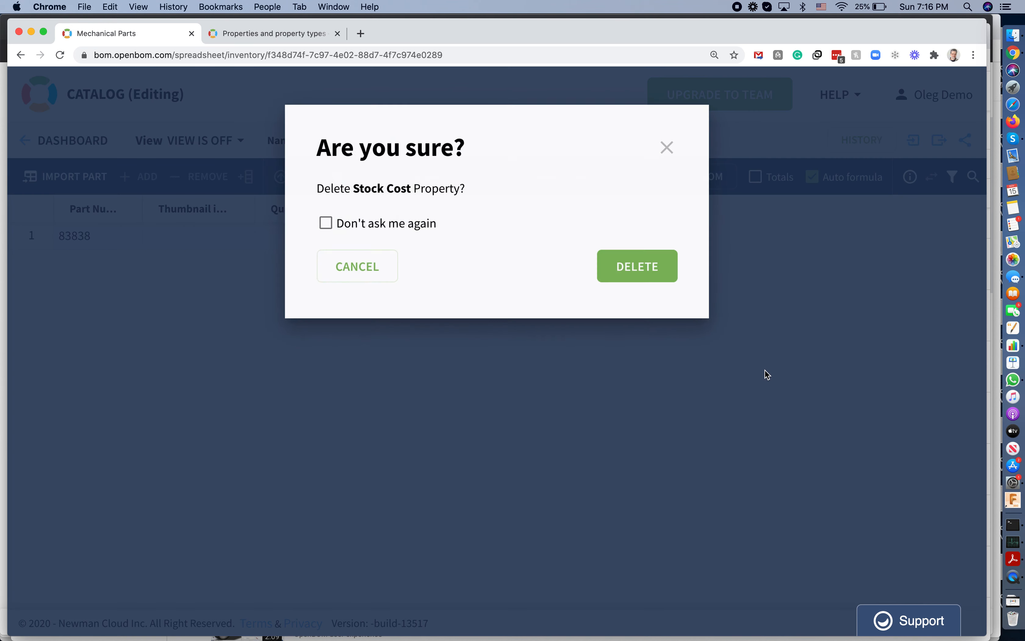
pyautogui.click(638, 260)
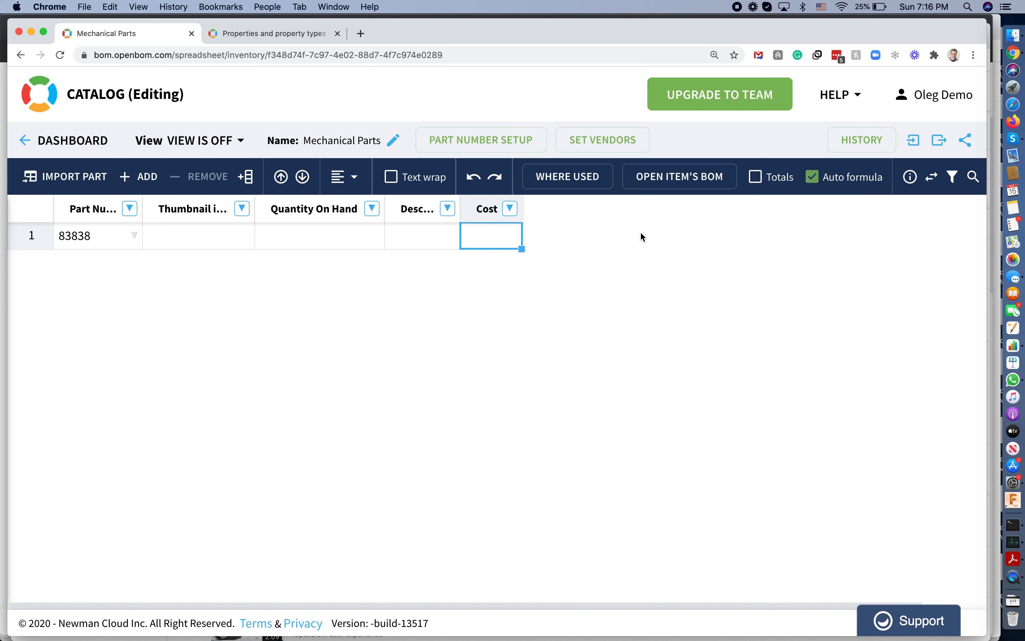
# Find the existing public text property Material source, add it to the catalog, and select its cell in row 1.
pyautogui.click(447, 208)
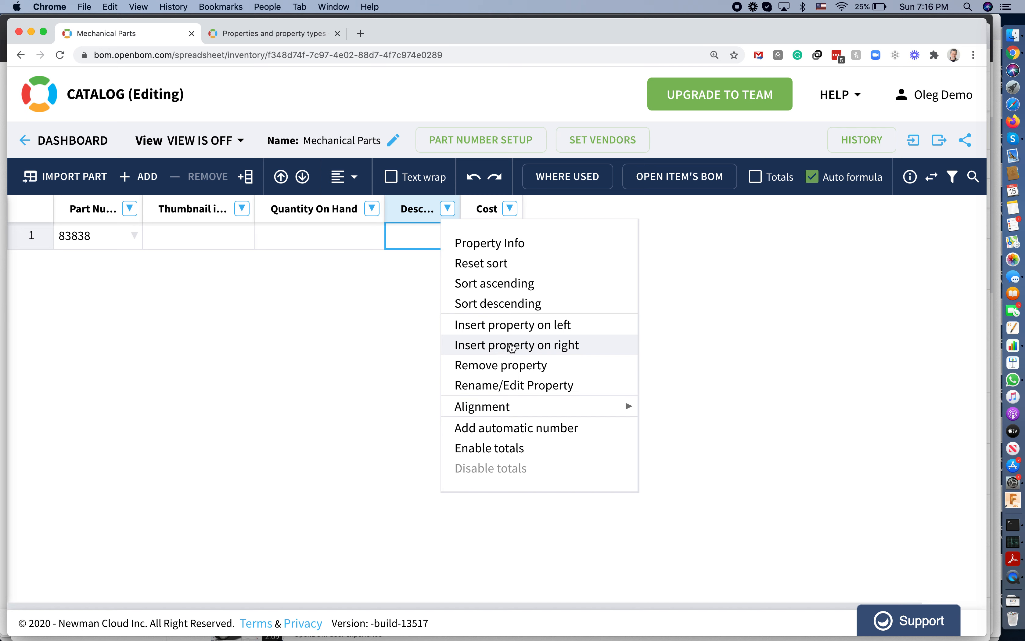
pyautogui.click(233, 311)
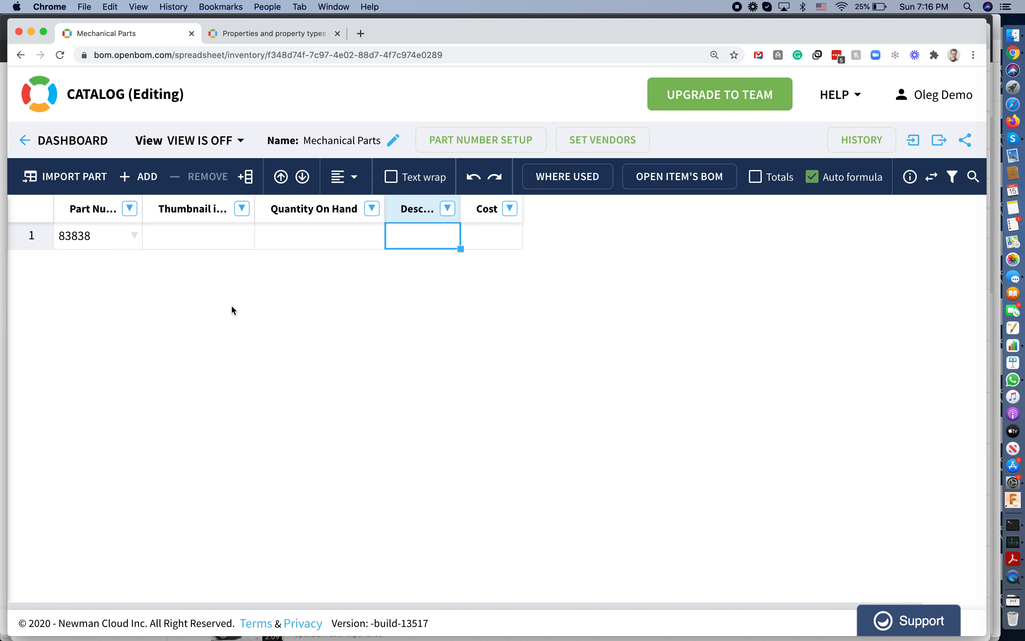
pyautogui.click(245, 176)
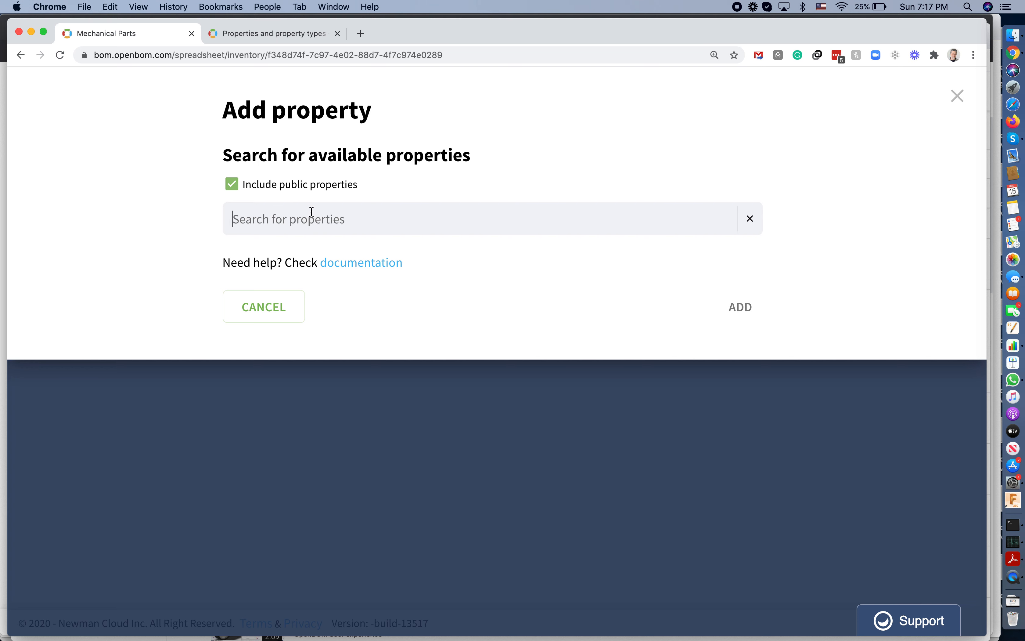
pyautogui.write('Material Sou')
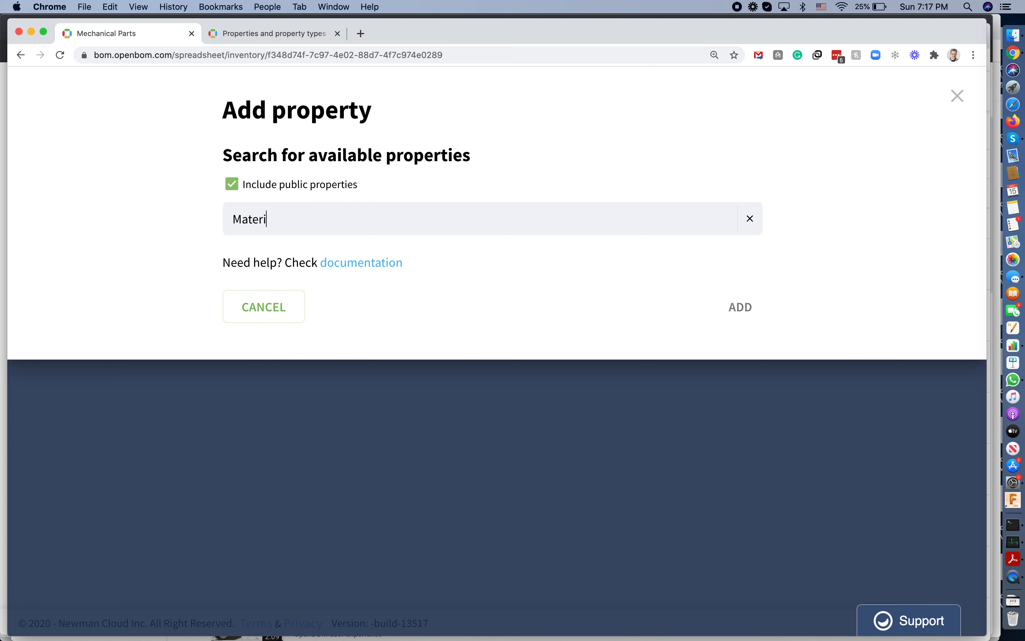
pyautogui.write('rce')
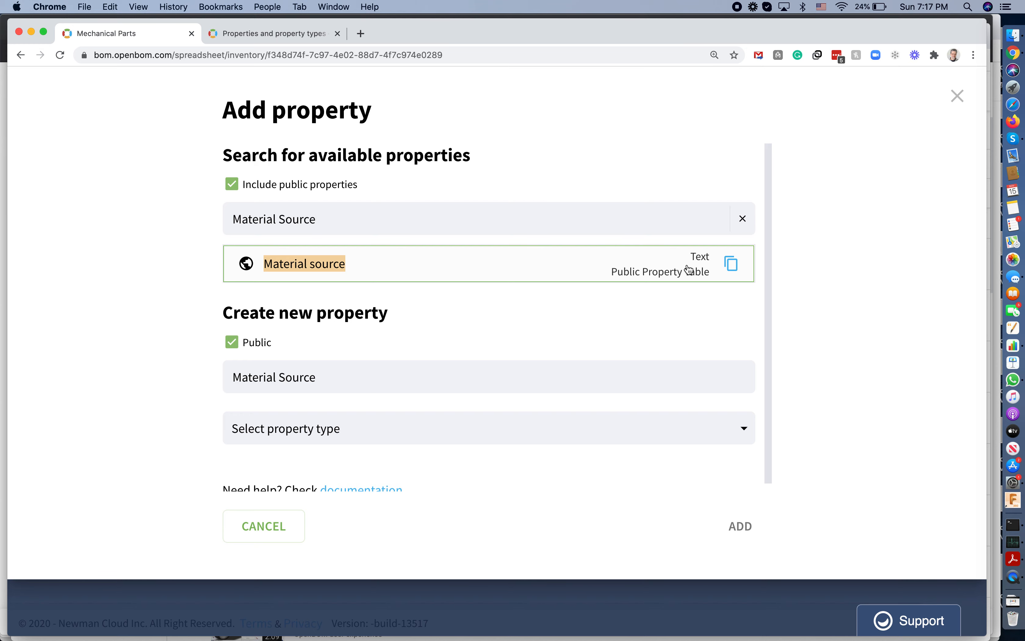
pyautogui.click(486, 274)
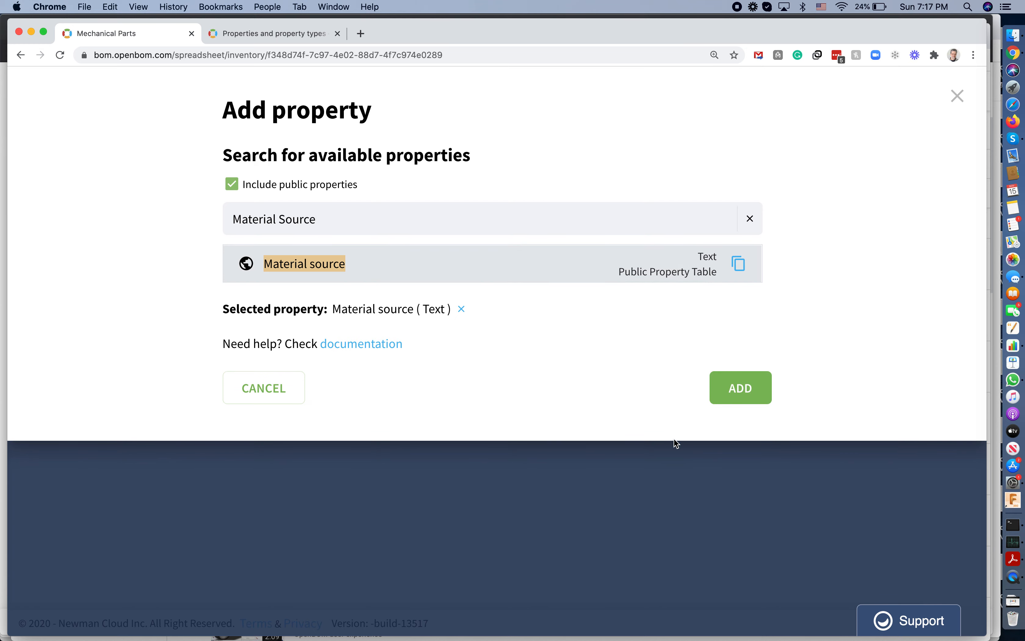
pyautogui.click(740, 389)
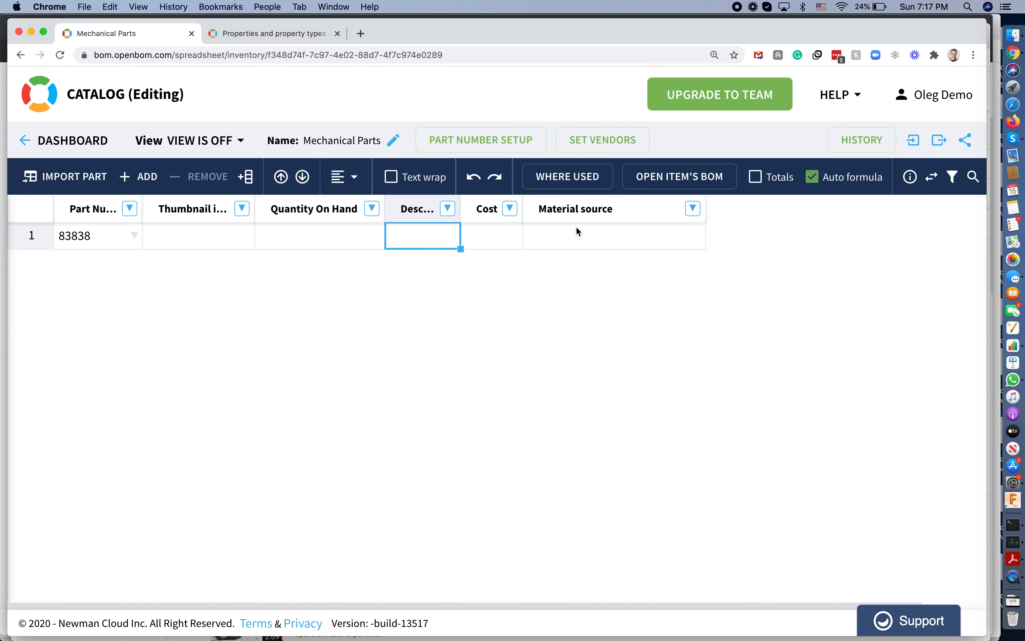
pyautogui.click(579, 240)
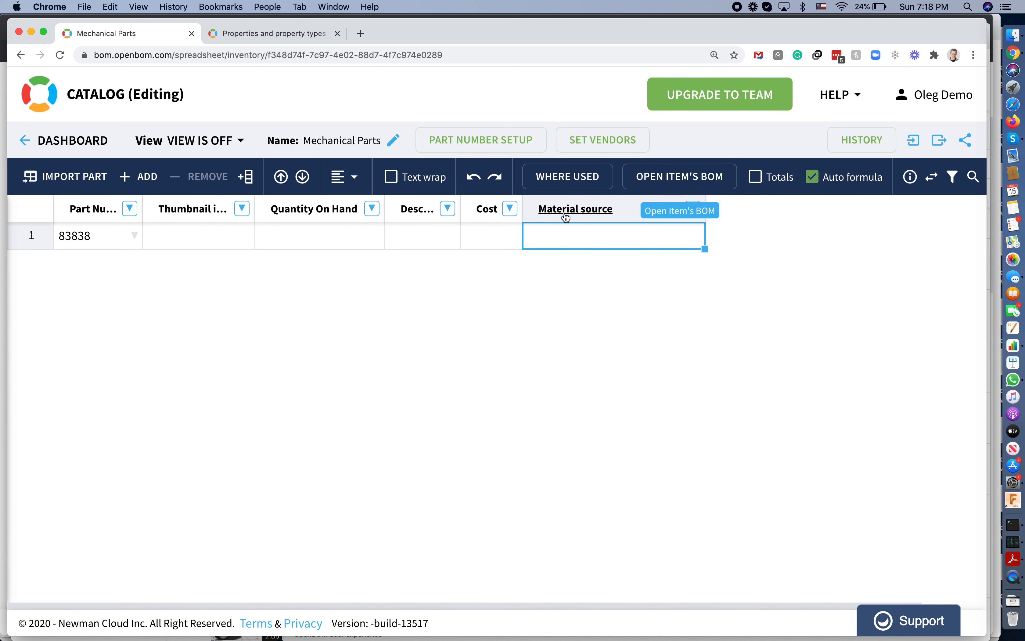
# Insert the public date property Date Checked directly before the Quantity On Hand column.
pyautogui.click(372, 208)
pyautogui.click(434, 325)
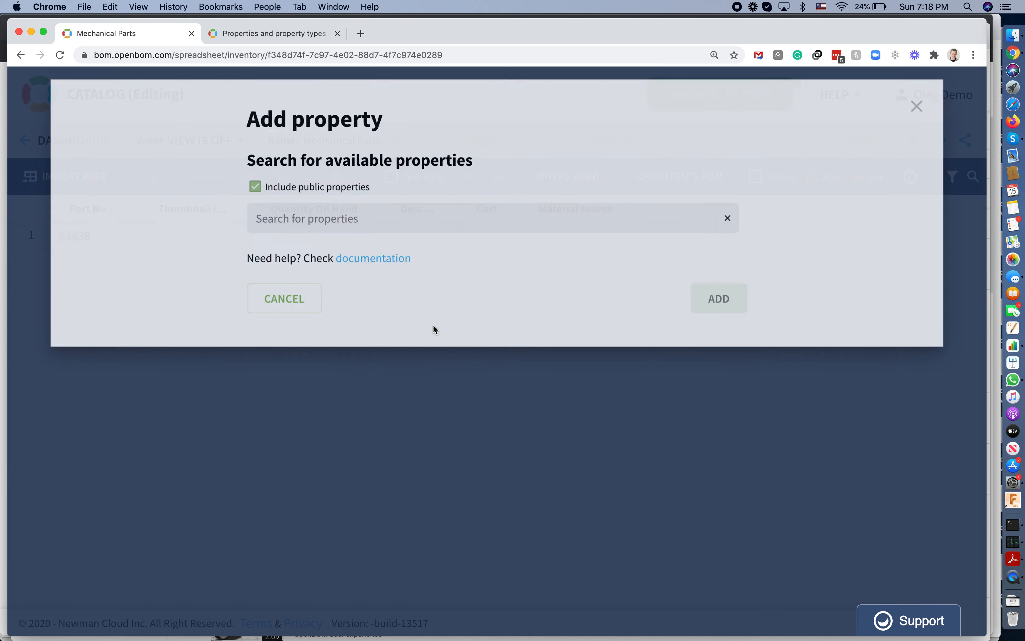
pyautogui.write('Data')
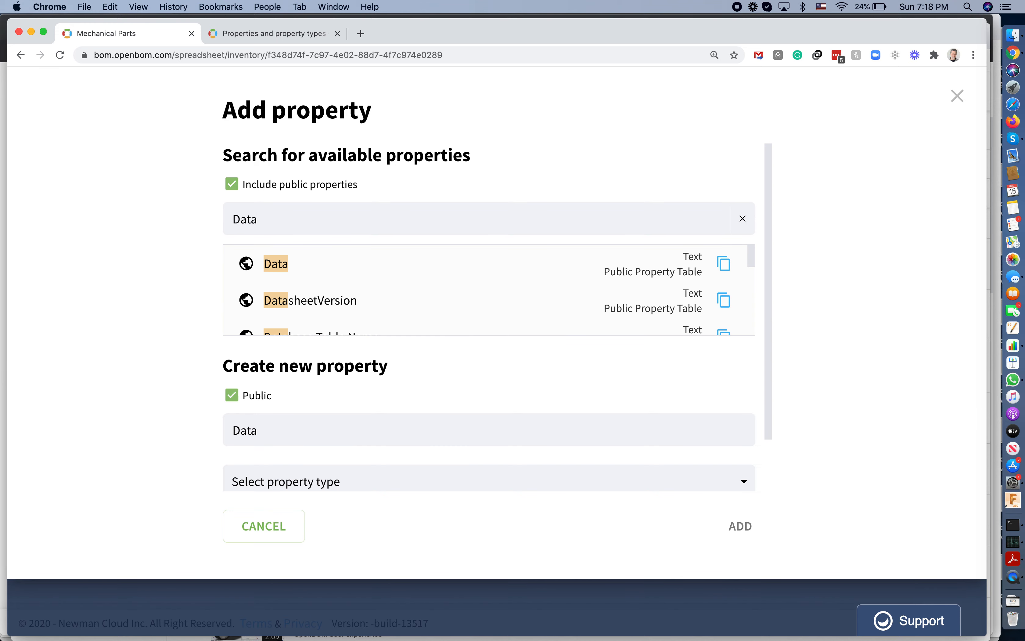
pyautogui.scroll(-1, 440, 283)
pyautogui.press('BackSpace')
pyautogui.write('e')
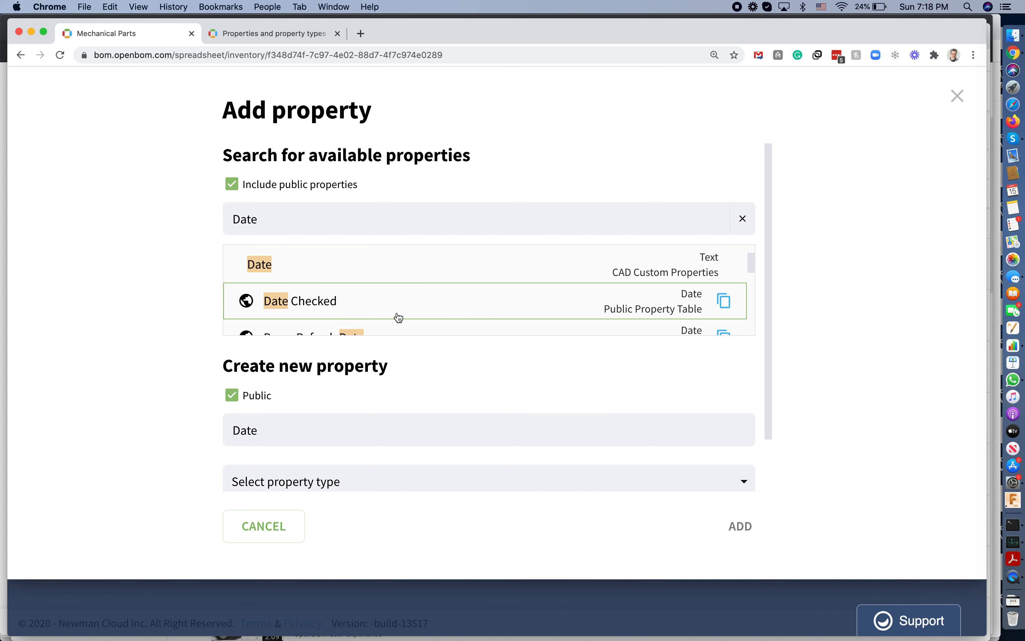
pyautogui.click(409, 301)
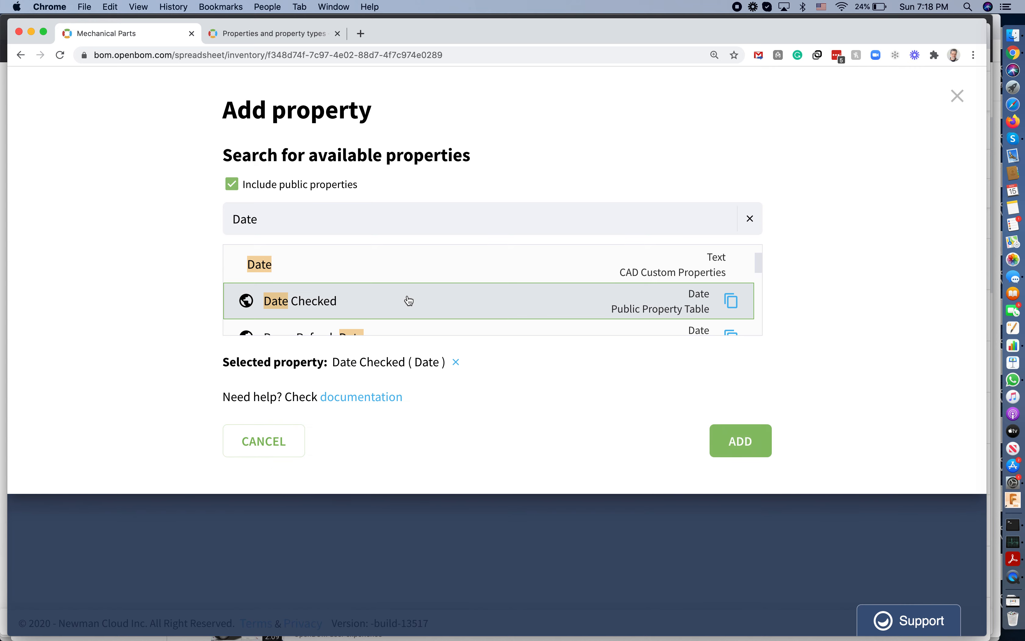
pyautogui.click(741, 441)
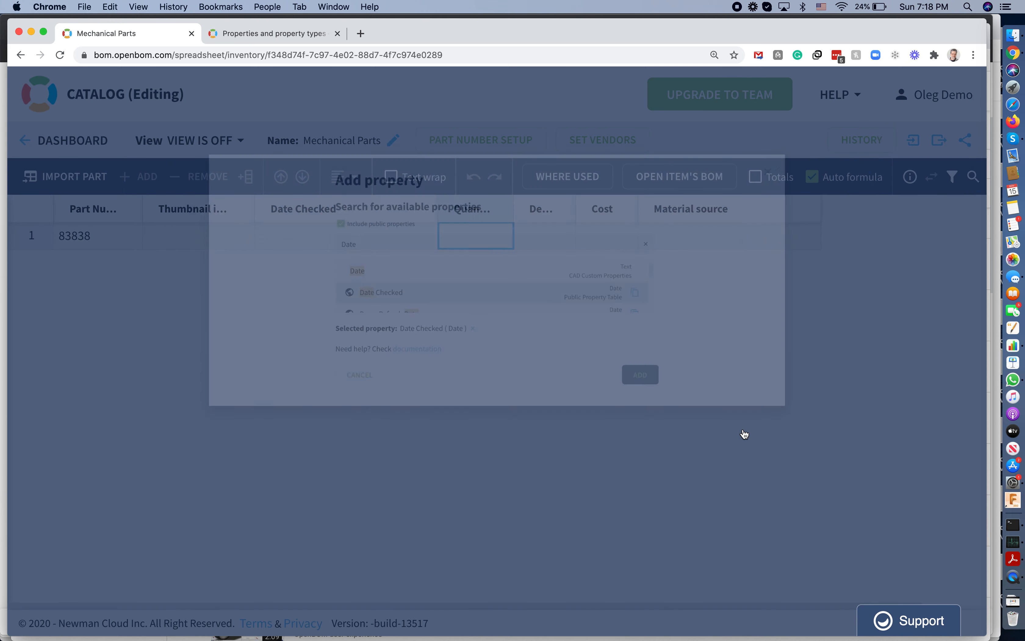
# View the calendar for row 1's Date Checked cell and close it without choosing a date.
pyautogui.click(341, 235)
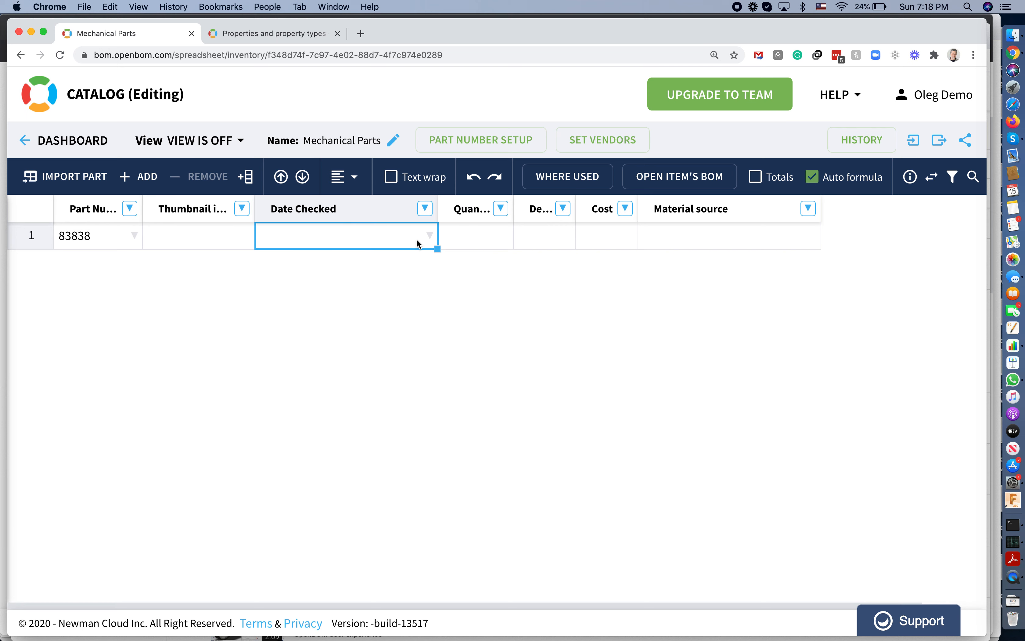
pyautogui.click(428, 236)
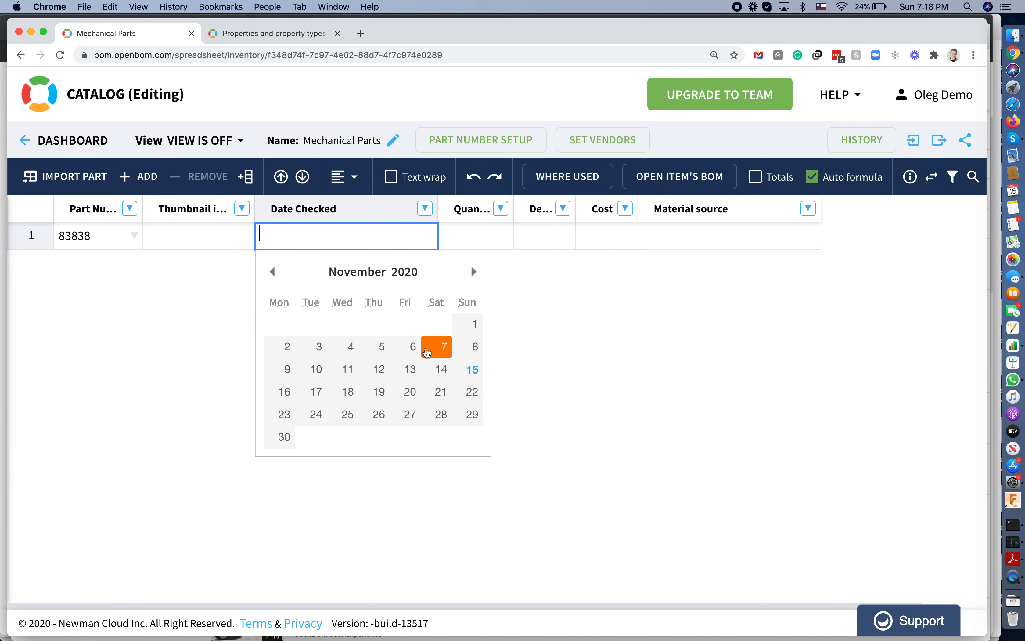
pyautogui.click(547, 390)
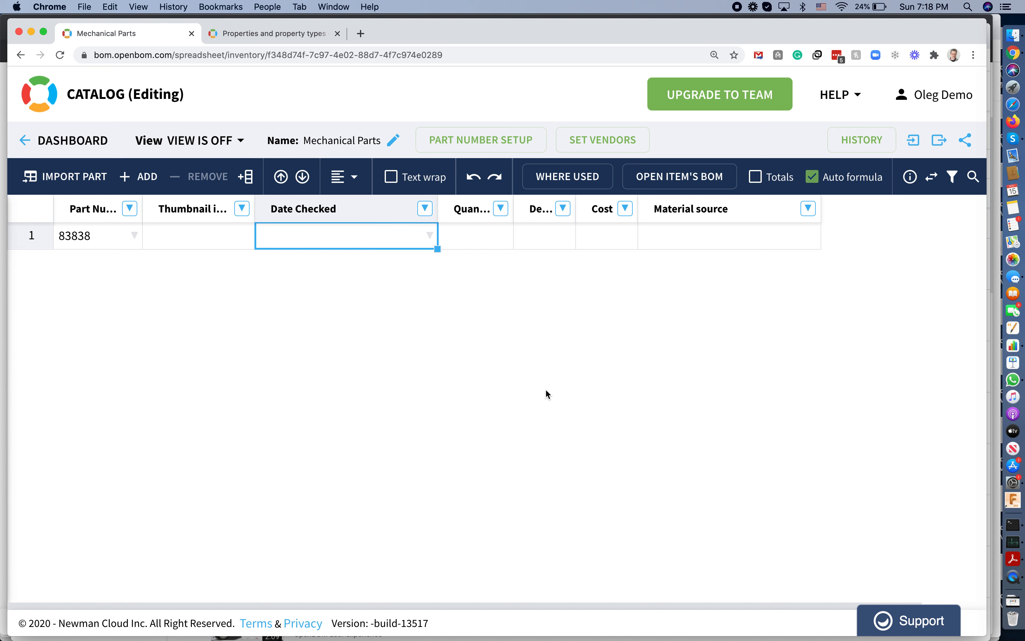
# Select row 1's thumbnail image cell and search Google Images for screw in a new browser tab.
pyautogui.click(192, 236)
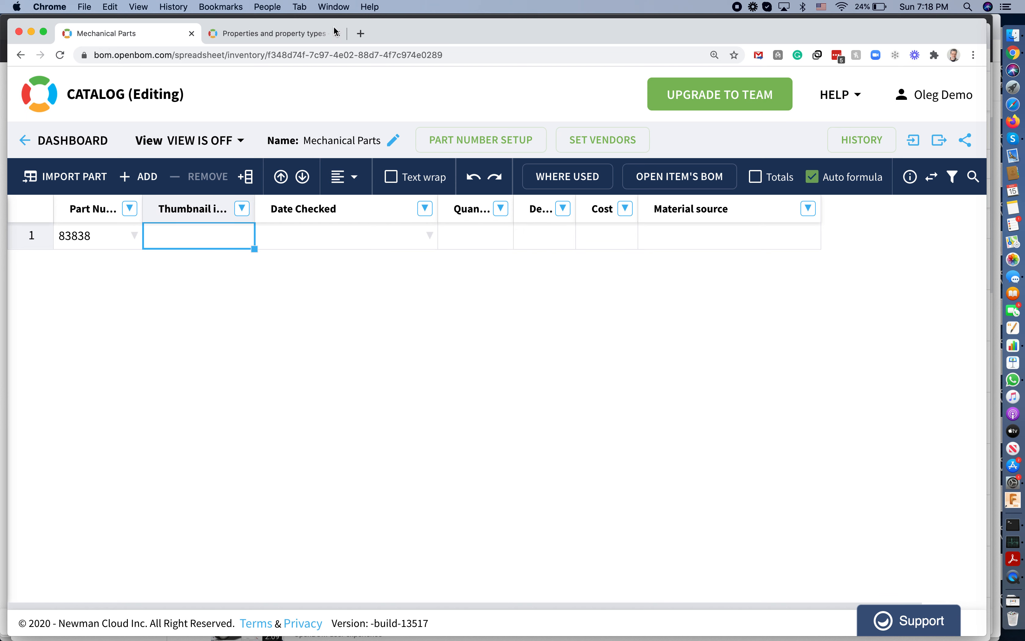
pyautogui.click(360, 36)
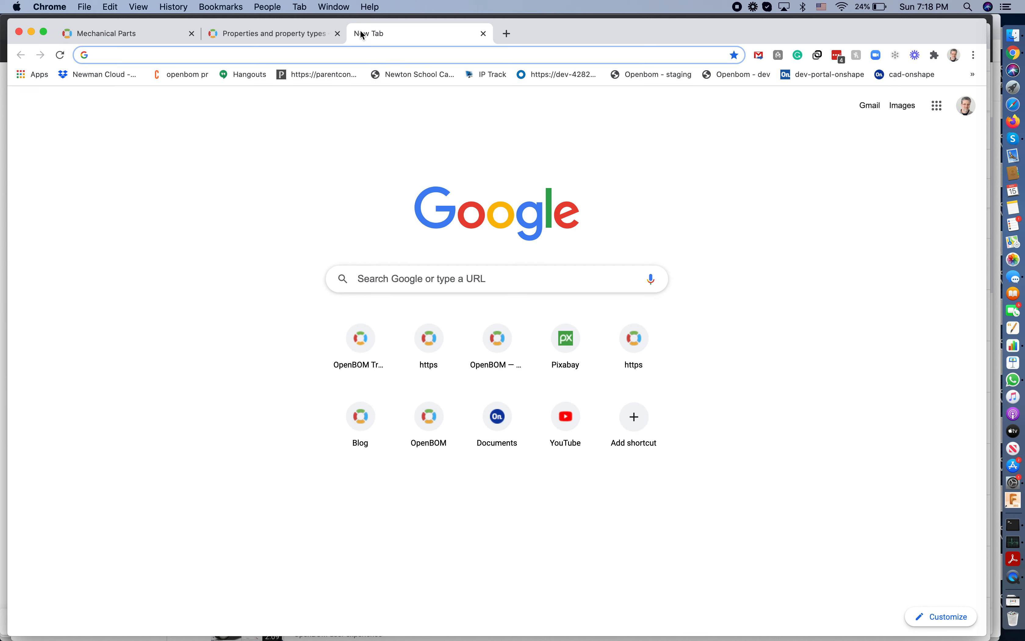
pyautogui.write('screw')
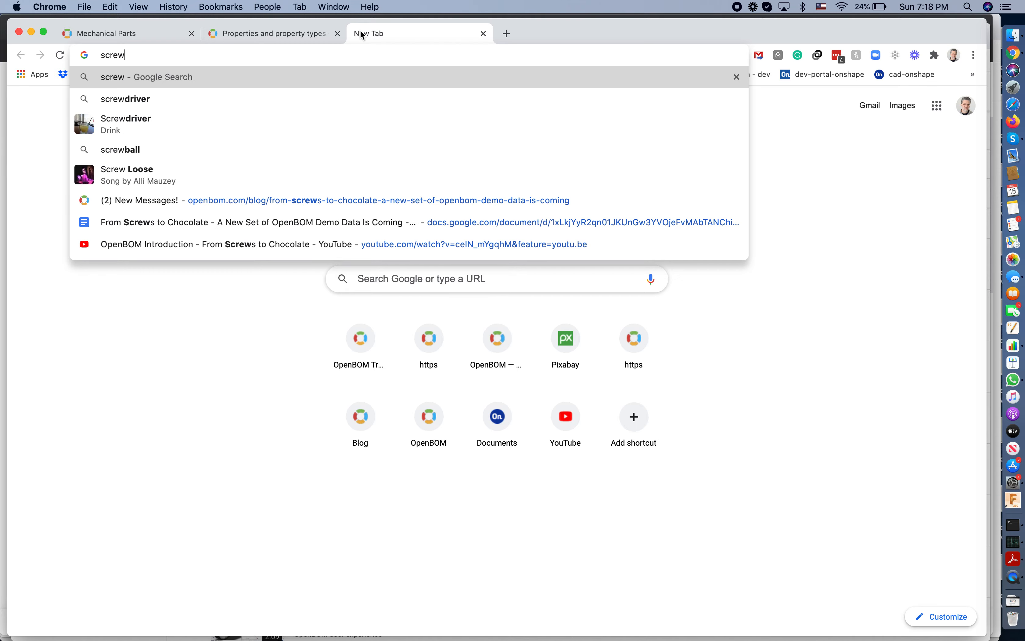
pyautogui.press('Return')
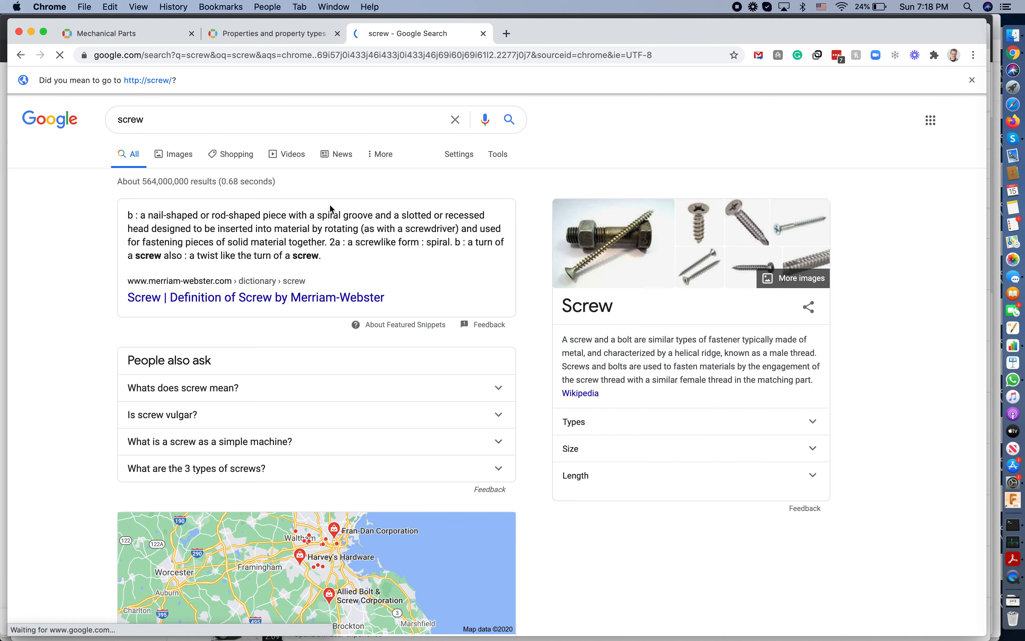
pyautogui.scroll(-15, 331, 355)
pyautogui.scroll(10, 274, 270)
pyautogui.scroll(10, 275, 269)
pyautogui.click(171, 154)
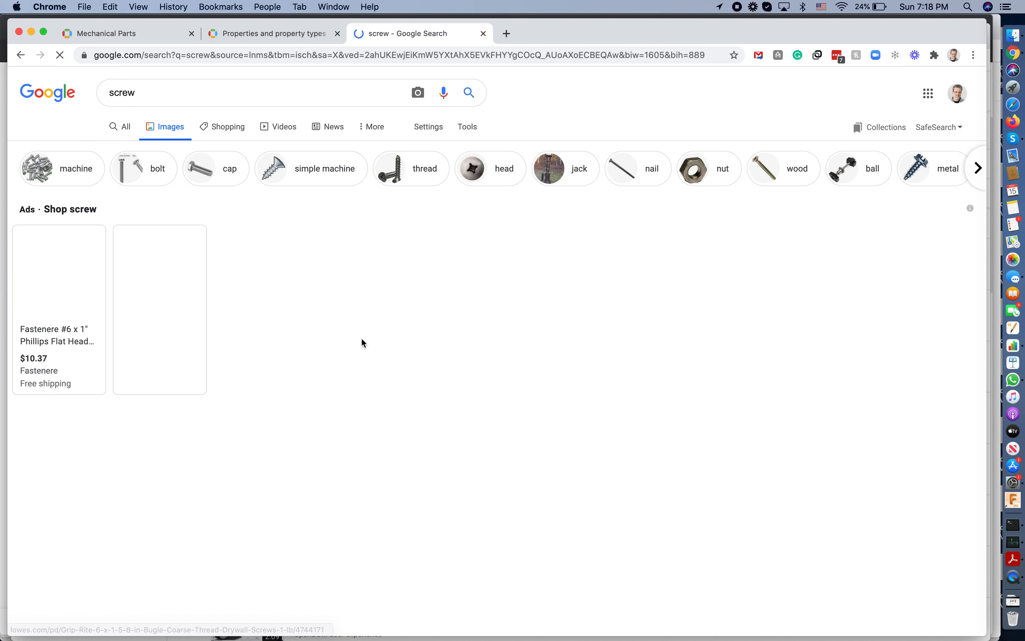
# Copy the Fastenere flat head screw image into row 1's thumbnail cell in the Mechanical Parts catalog and narrow the thumbnail column slightly.
pyautogui.rightClick(84, 287)
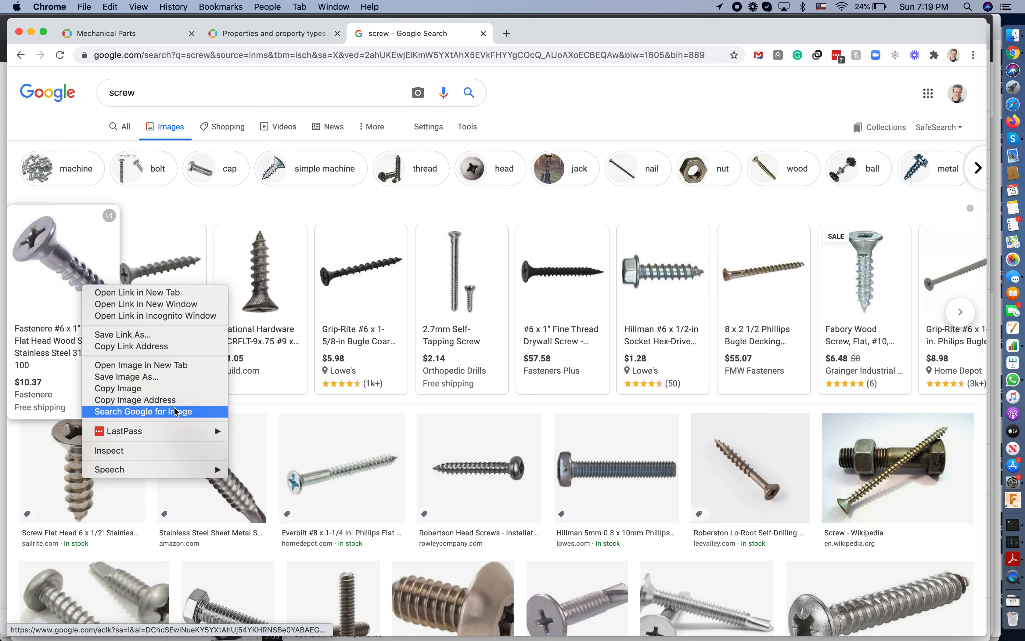
pyautogui.click(168, 387)
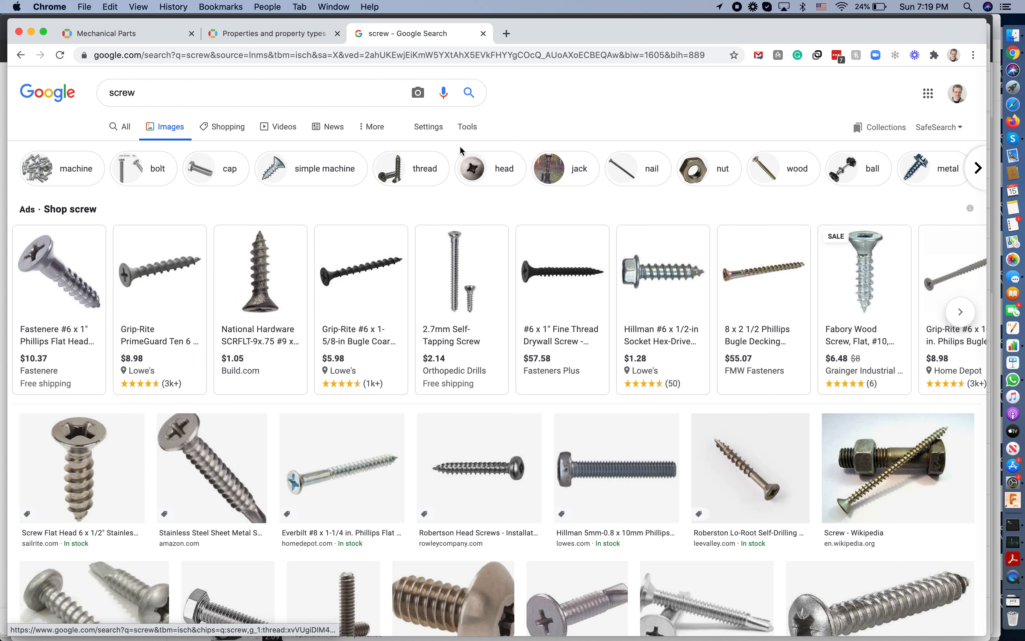
pyautogui.click(244, 36)
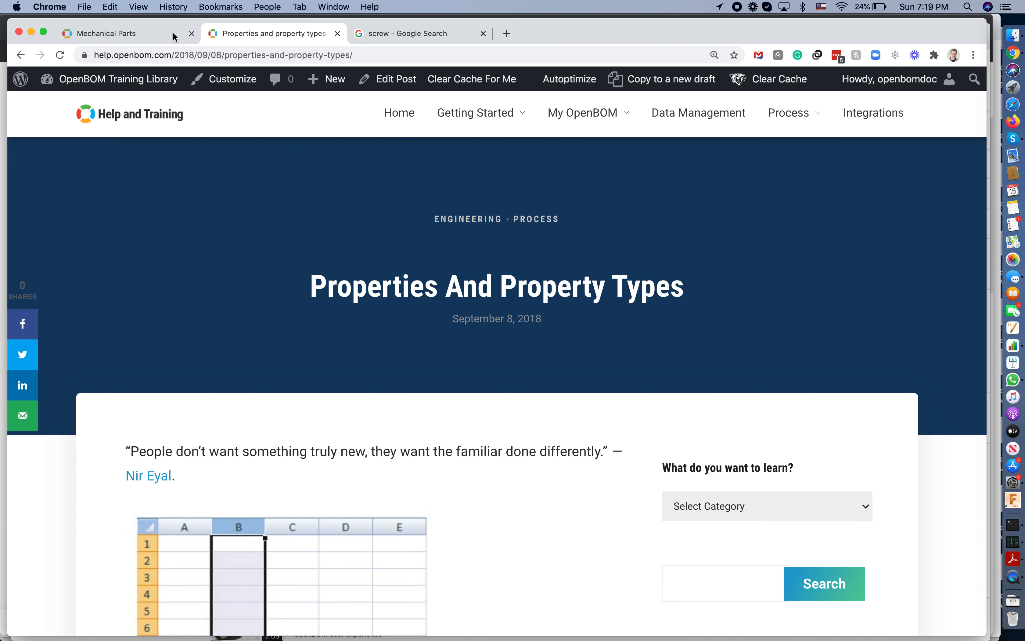
pyautogui.click(157, 34)
pyautogui.press('super+v')
pyautogui.moveTo(254, 209); pyautogui.dragTo(232, 209)
# Set row 1's Date Checked to 11/05/2020 and its Quantity On Hand to 10.
pyautogui.click(369, 280)
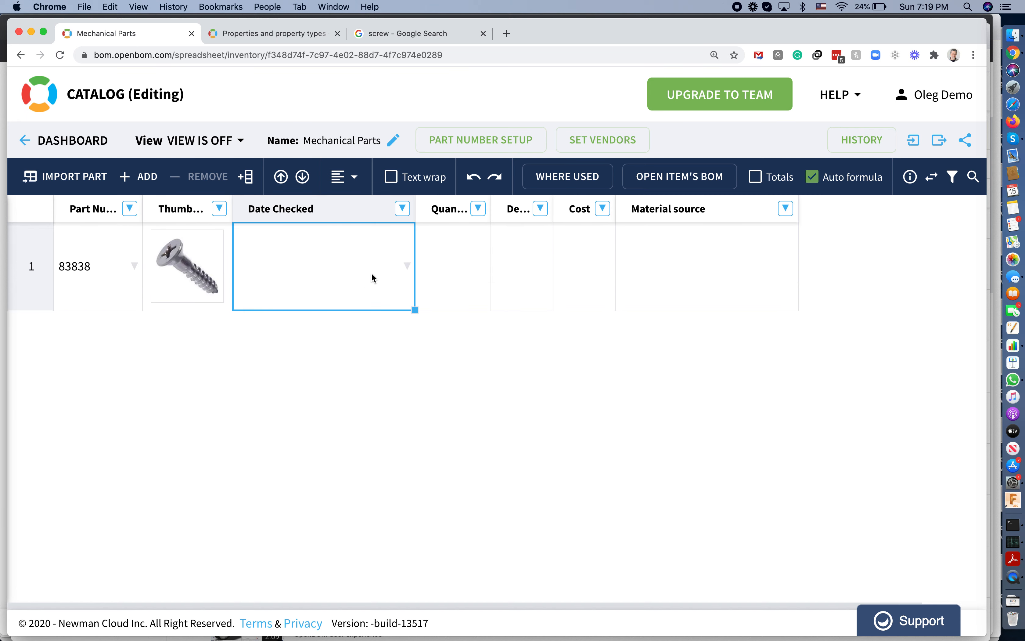
pyautogui.click(405, 267)
pyautogui.click(359, 407)
pyautogui.click(462, 284)
pyautogui.write('10')
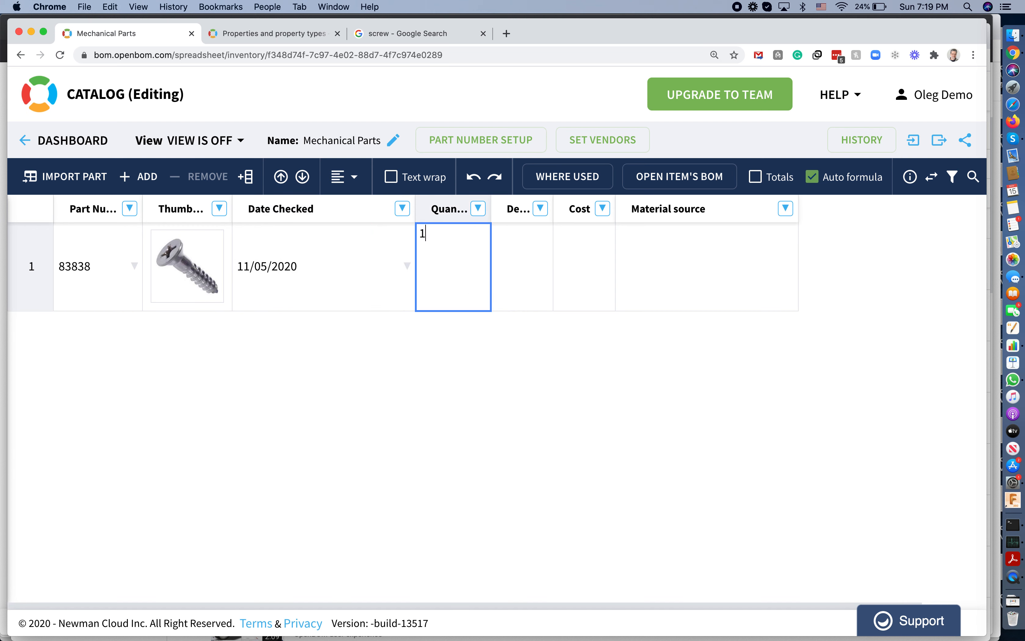
pyautogui.press('Return')
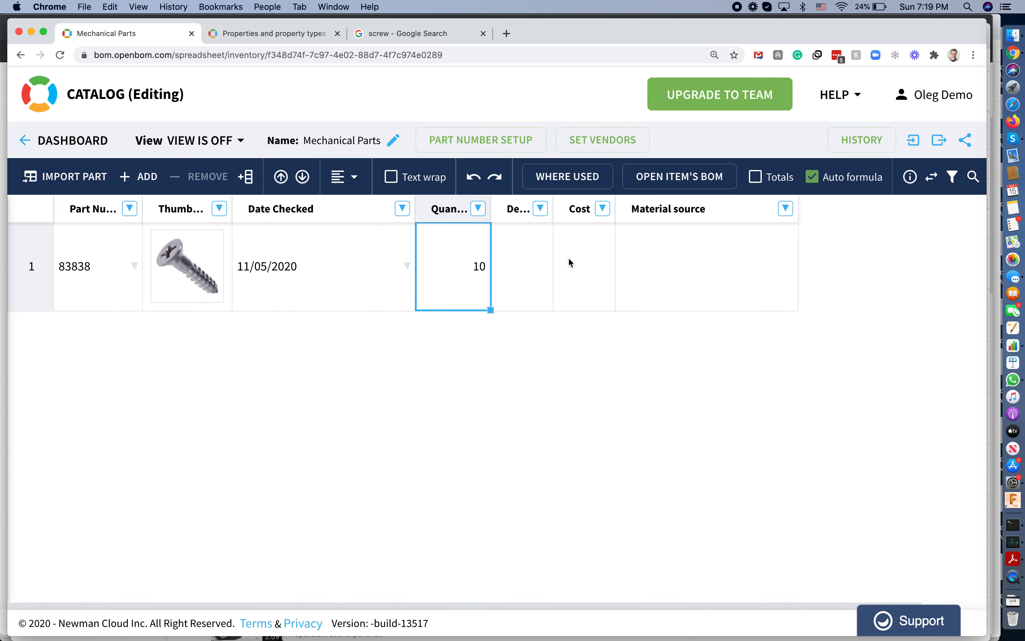
# Set the Cost property's currency format to German (Standard), € and enter 32 as row 1's cost.
pyautogui.click(590, 269)
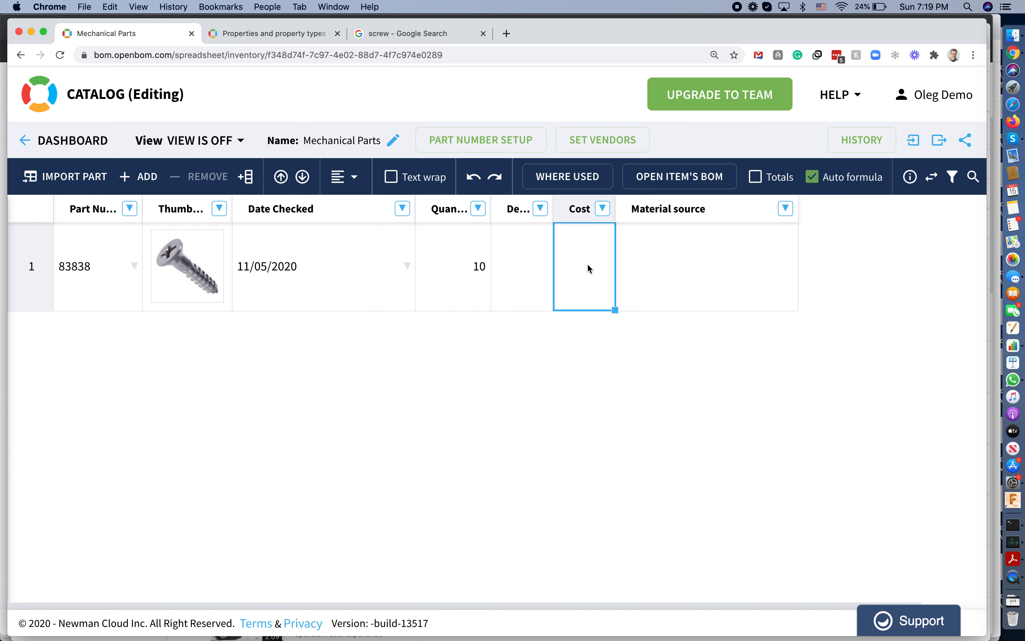
pyautogui.click(602, 209)
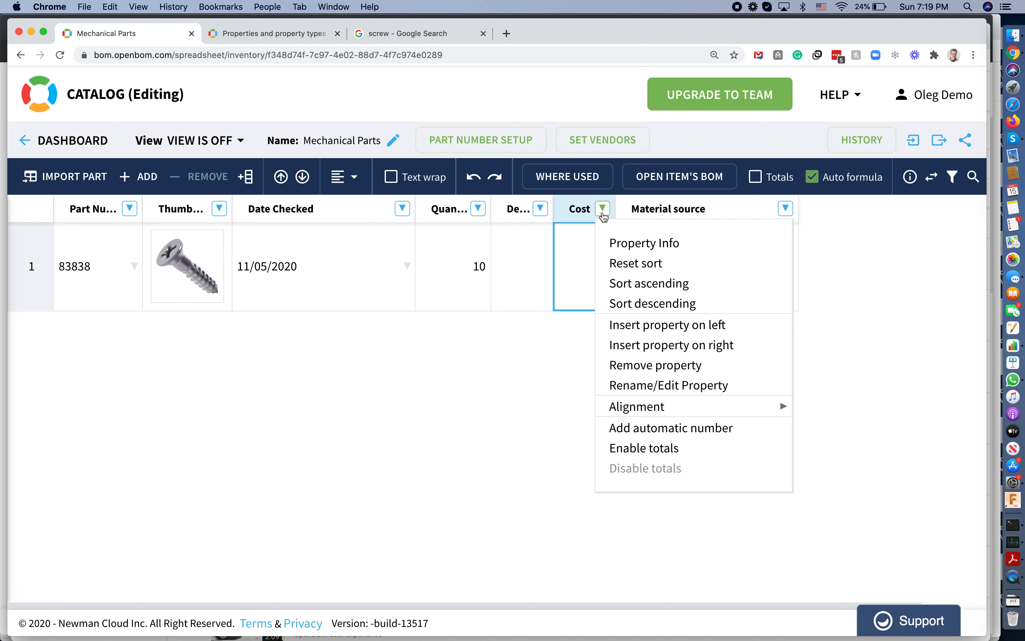
pyautogui.click(668, 384)
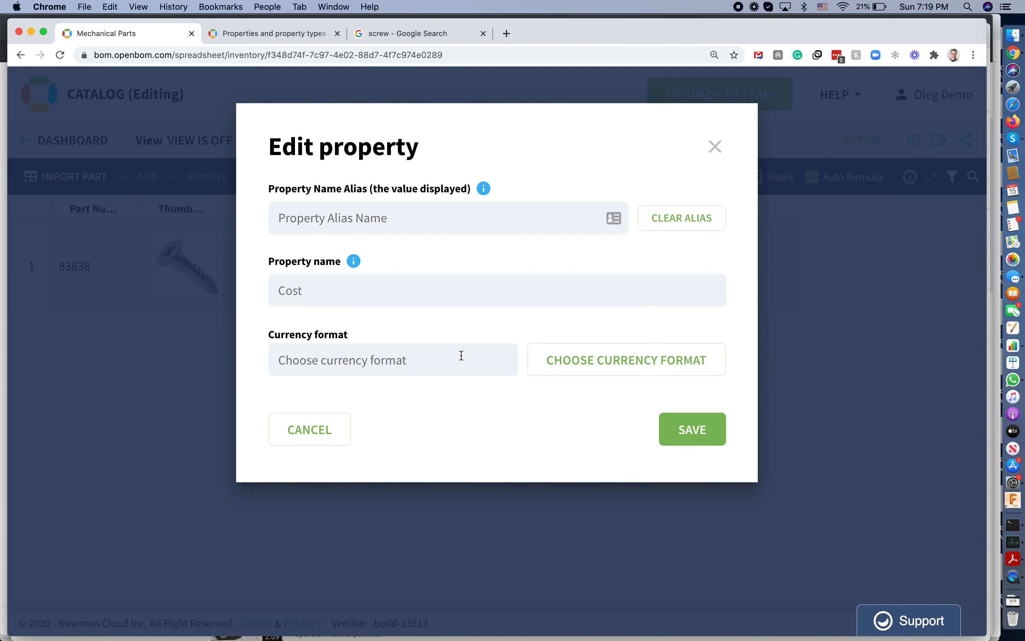
pyautogui.click(559, 362)
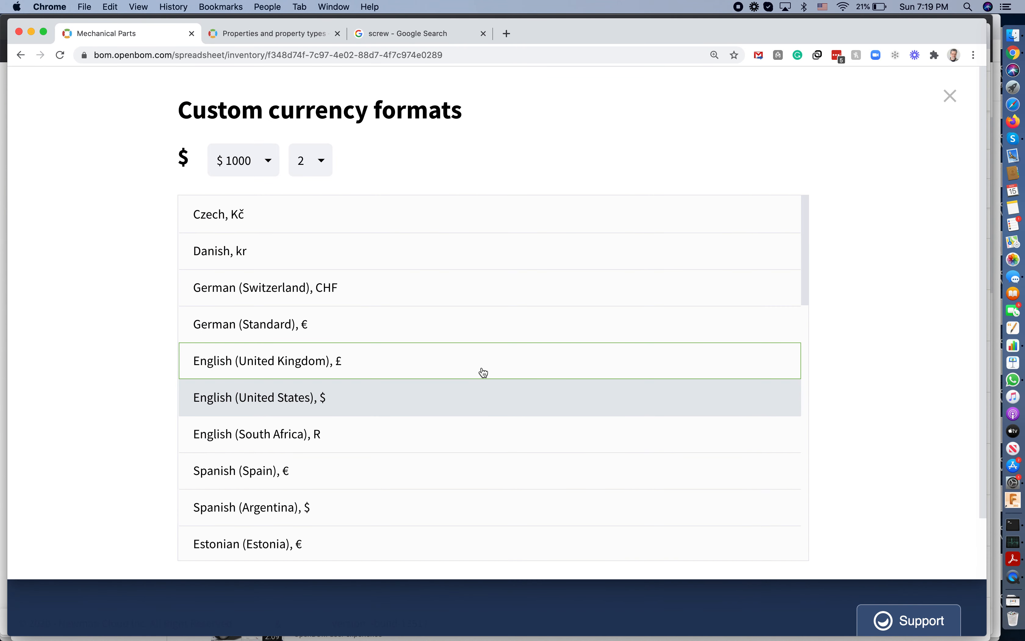
pyautogui.click(374, 326)
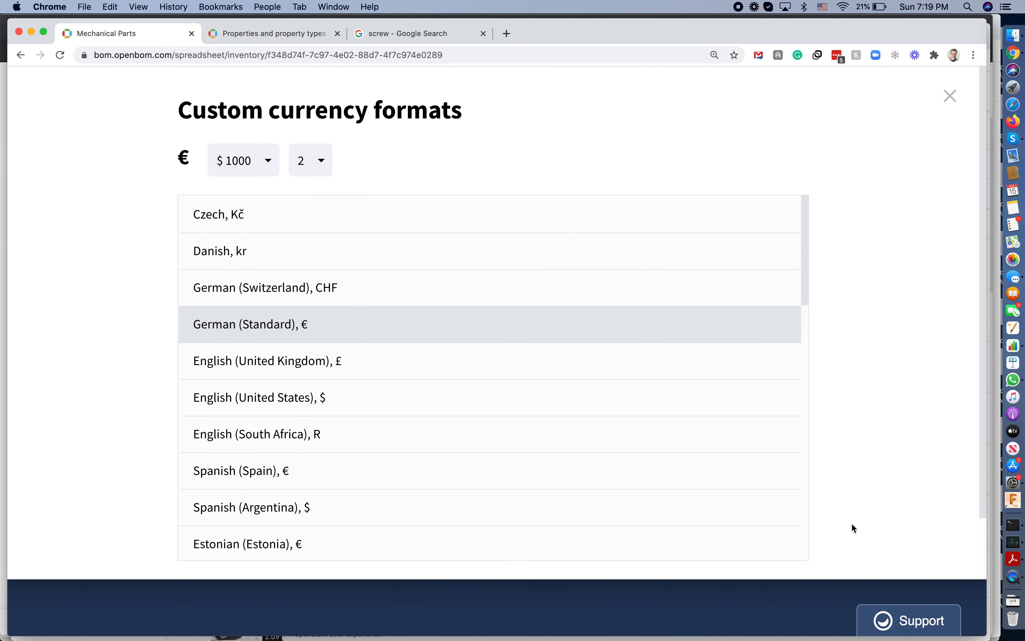
pyautogui.scroll(-2, 849, 524)
pyautogui.click(781, 527)
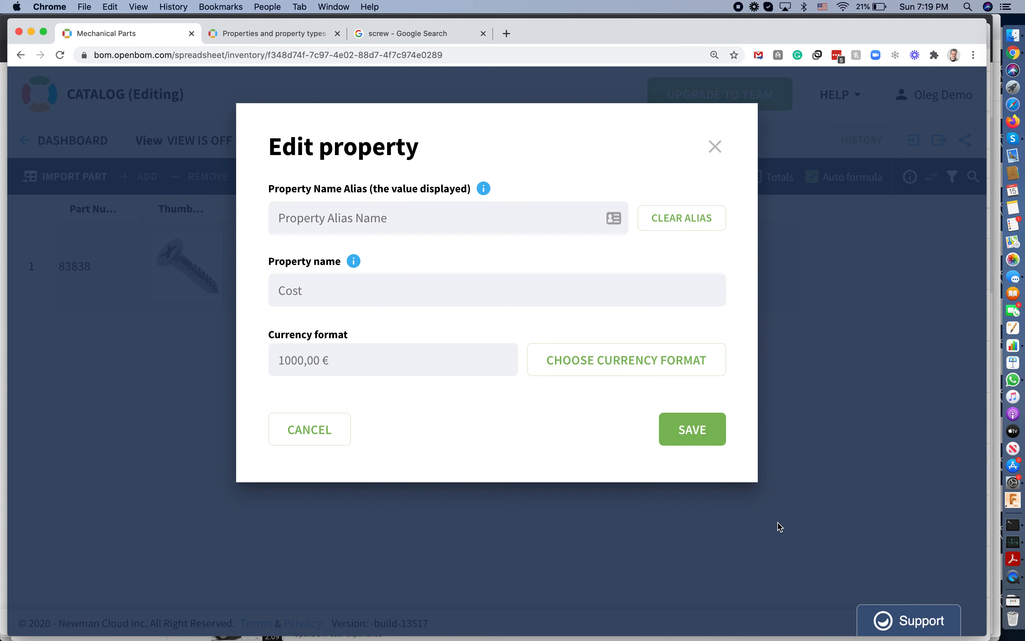
pyautogui.click(690, 430)
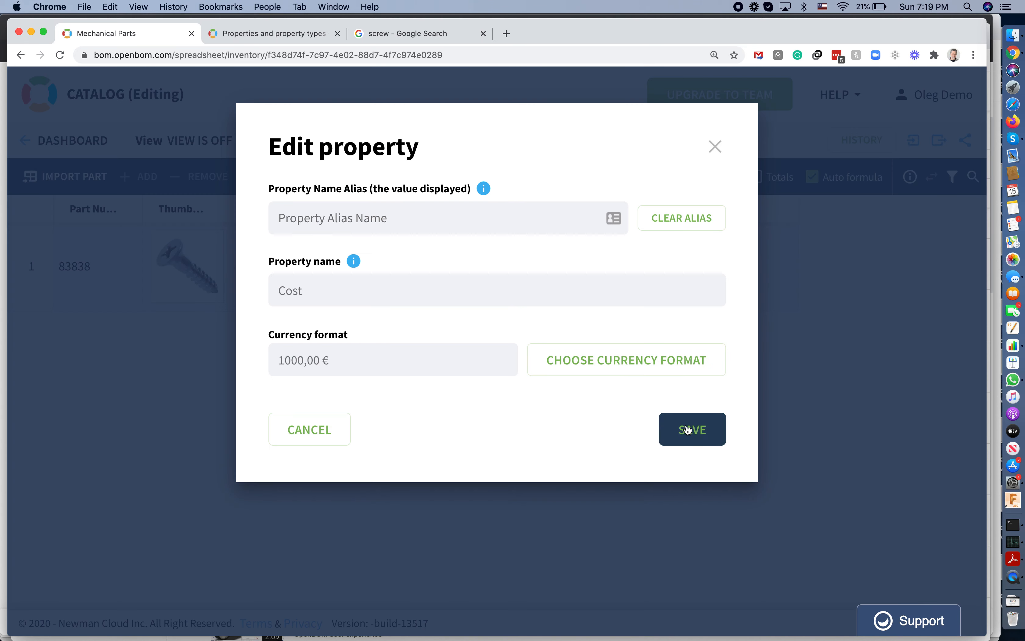
pyautogui.write('32')
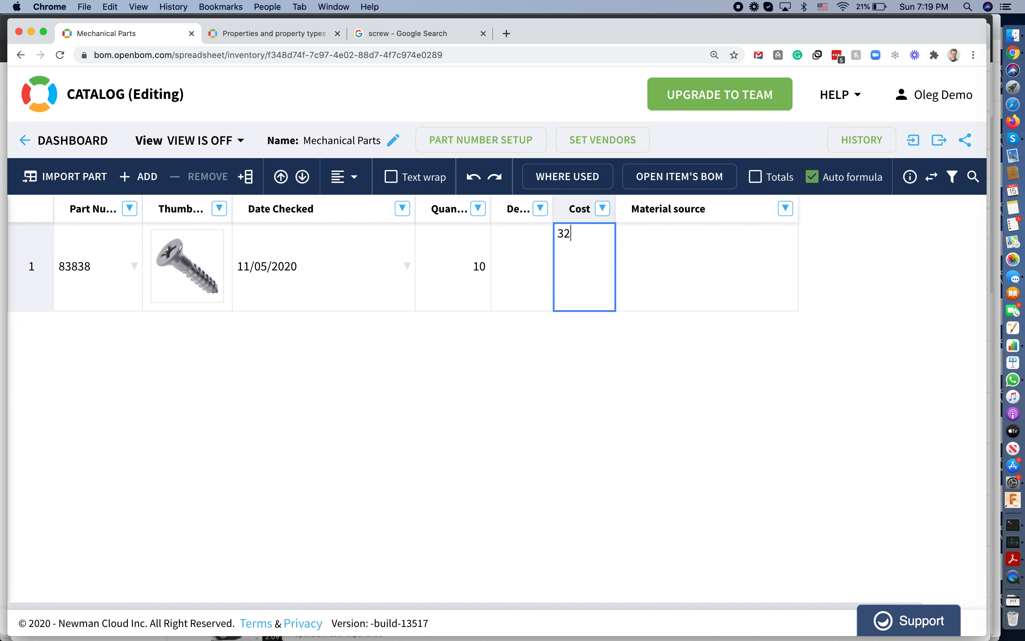
pyautogui.press('Return')
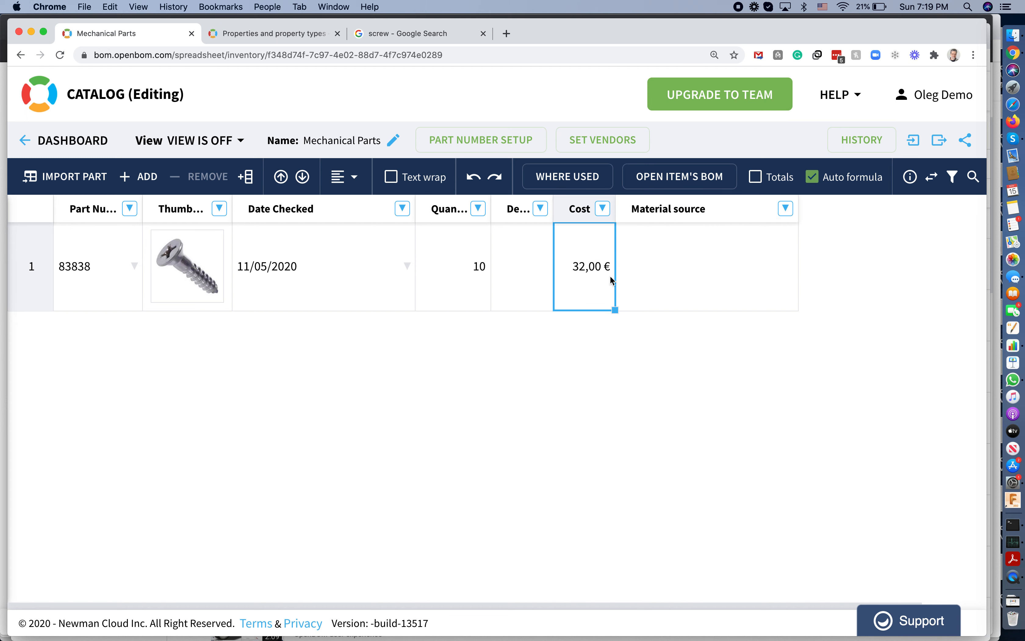